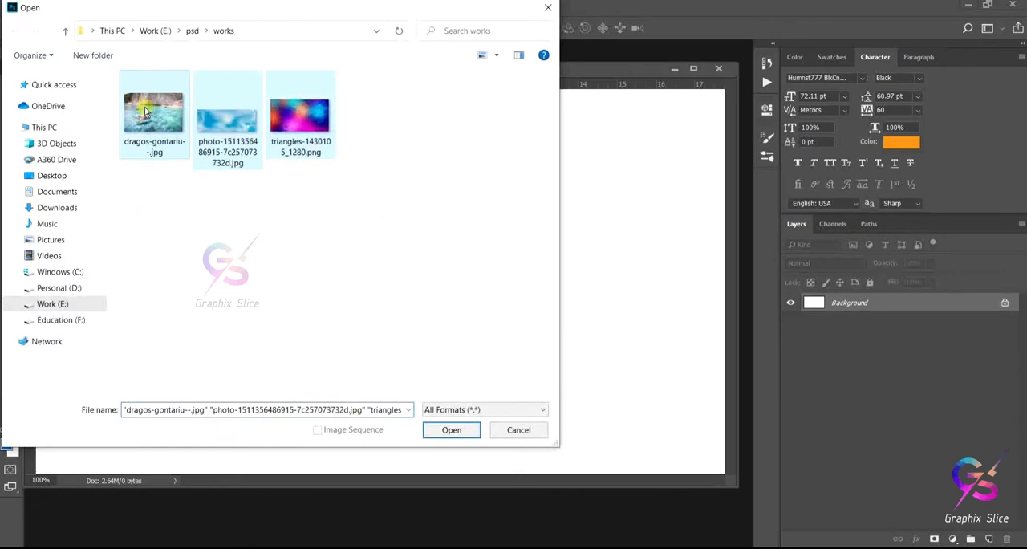
# - Open the three selected images from the works folder and float each one in its own window beside the Untitled-1 document
pyautogui.click(451, 430)
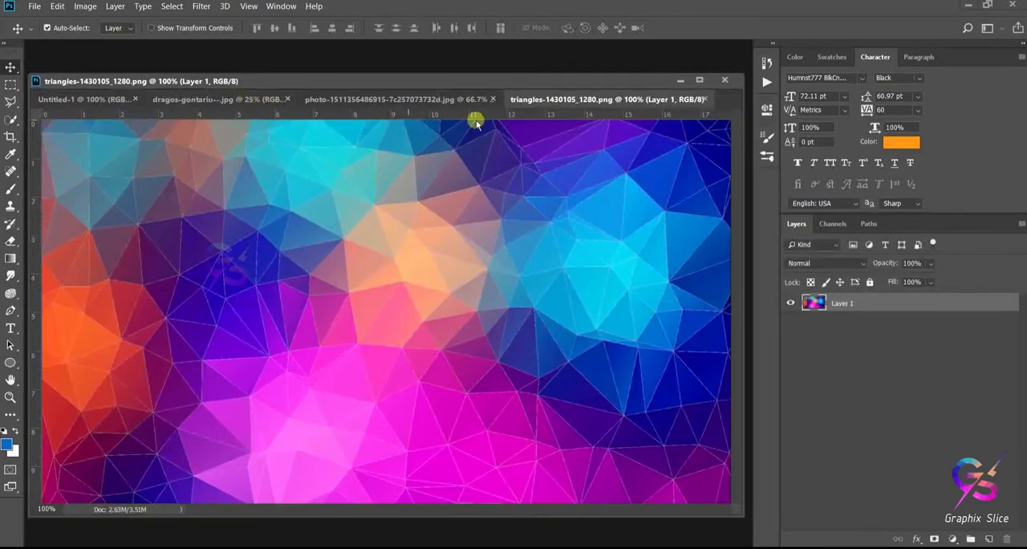
pyautogui.moveTo(551, 98); pyautogui.dragTo(567, 179)
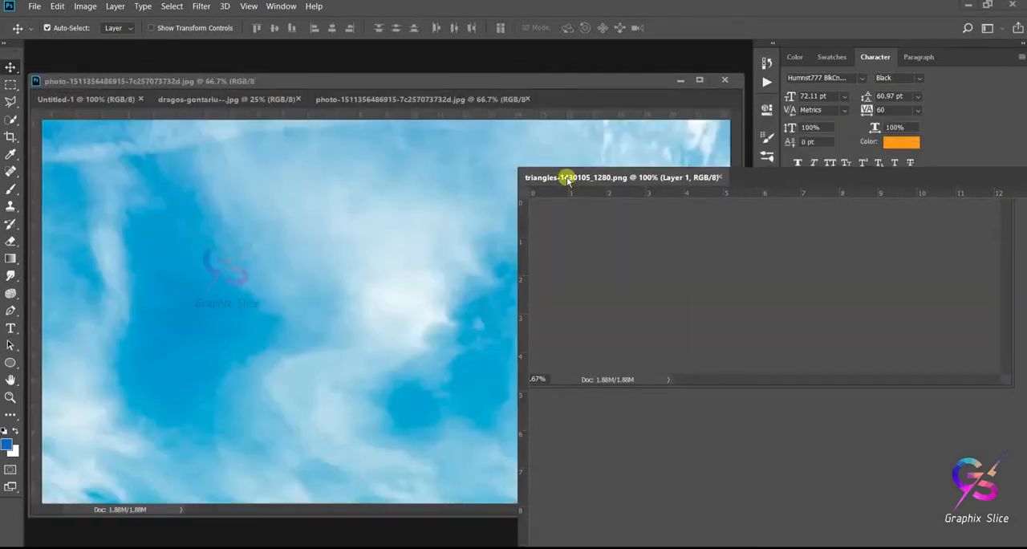
pyautogui.moveTo(454, 100); pyautogui.dragTo(455, 155)
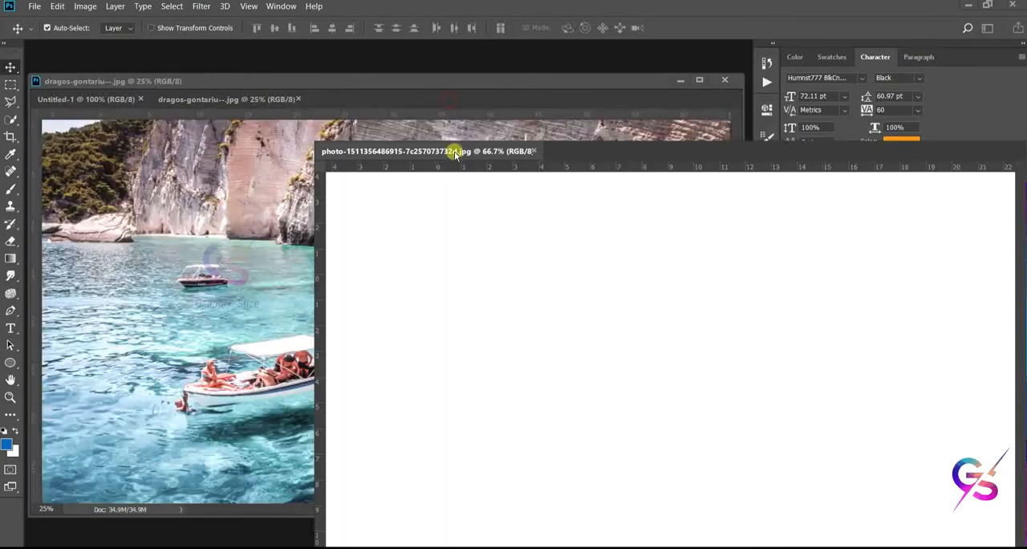
pyautogui.moveTo(264, 96); pyautogui.dragTo(425, 181)
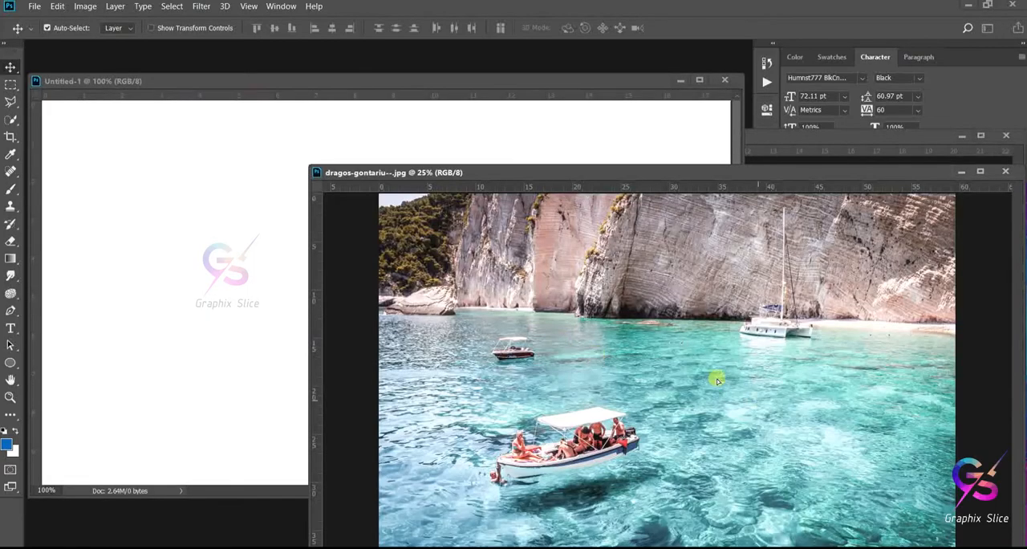
# - Copy the sea-and-boats photo into Untitled-1 as a new layer and close the source photo
pyautogui.moveTo(715, 376); pyautogui.dragTo(256, 260)
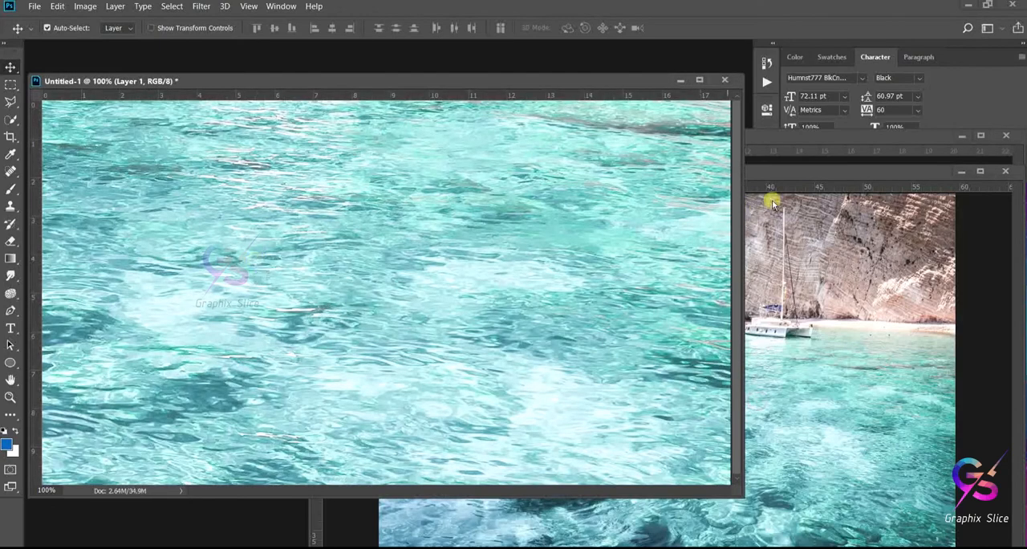
pyautogui.moveTo(907, 172); pyautogui.dragTo(428, 170)
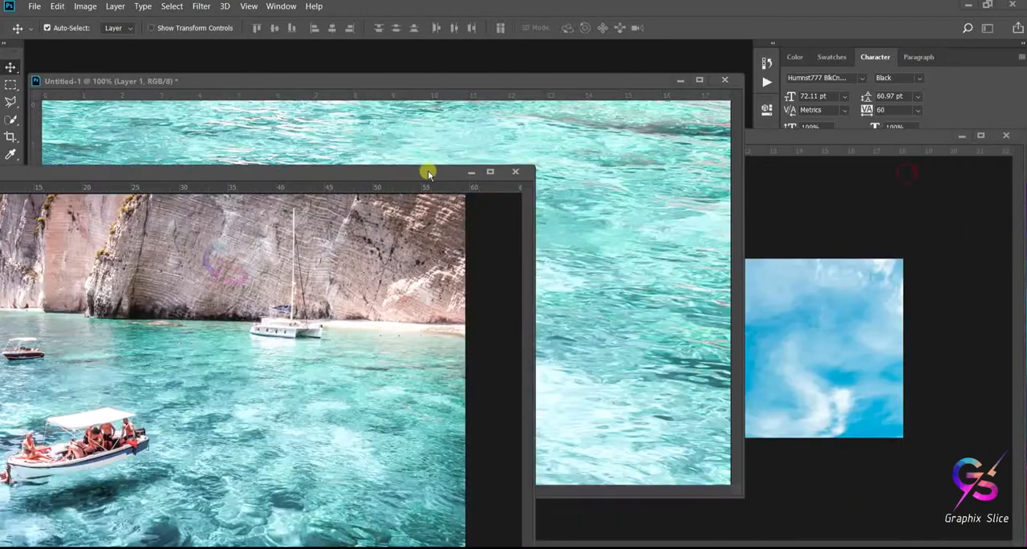
pyautogui.click(515, 171)
# - Copy the blue sky photo into Untitled-1 as a new layer and close the source photo
pyautogui.click(793, 306)
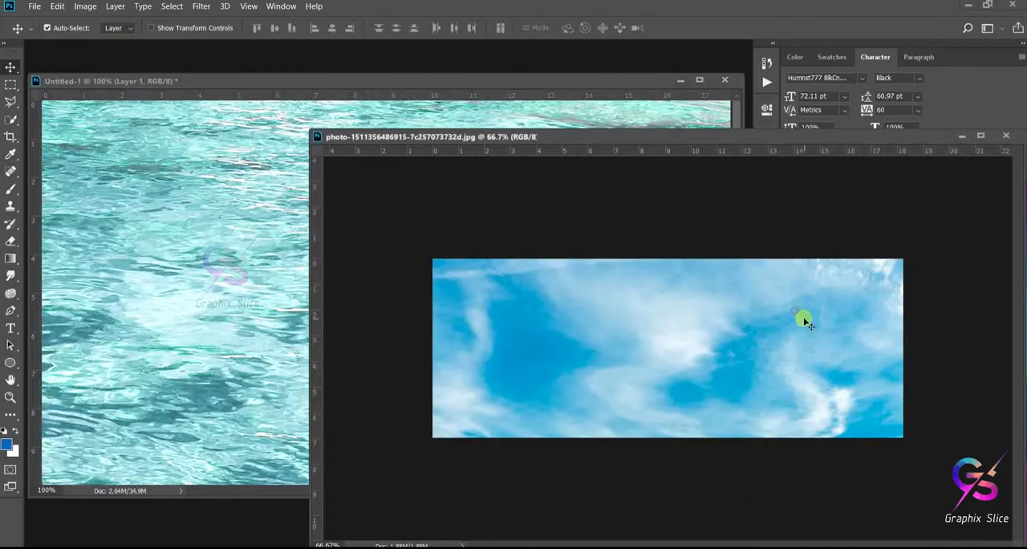
pyautogui.moveTo(805, 321); pyautogui.dragTo(470, 253)
pyautogui.click(1005, 138)
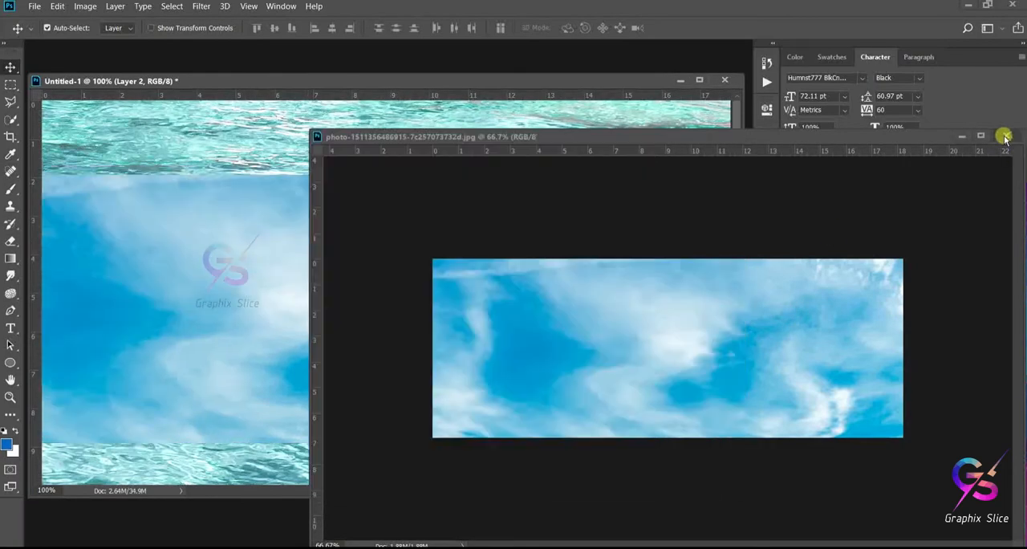
pyautogui.click(1005, 138)
# - Copy the triangles image into Untitled-1 and stretch it to about 100.28% height so it fills the canvas
pyautogui.click(878, 164)
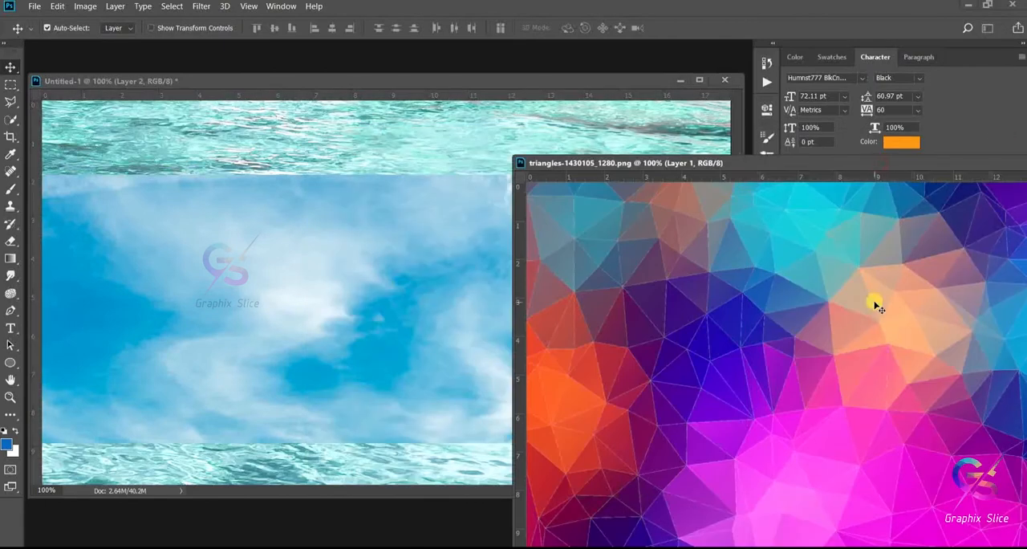
pyautogui.moveTo(878, 307); pyautogui.dragTo(299, 191)
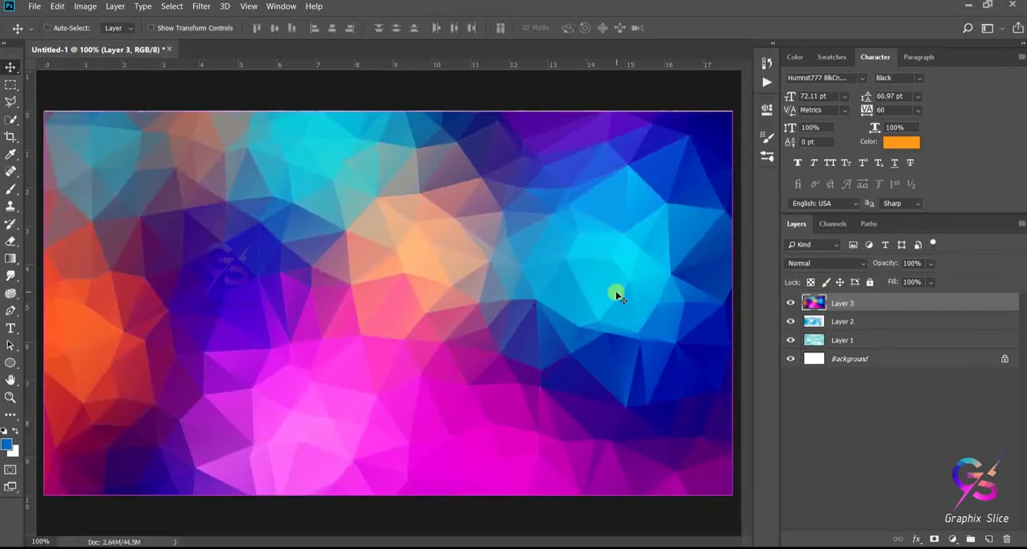
pyautogui.hotkey('ctrl', 't')
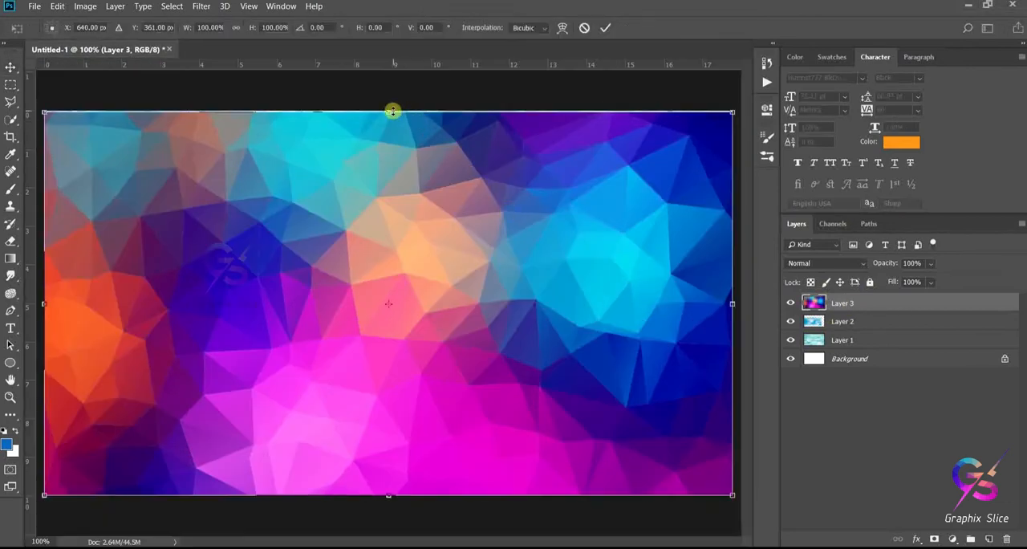
pyautogui.moveTo(392, 110); pyautogui.dragTo(391, 104)
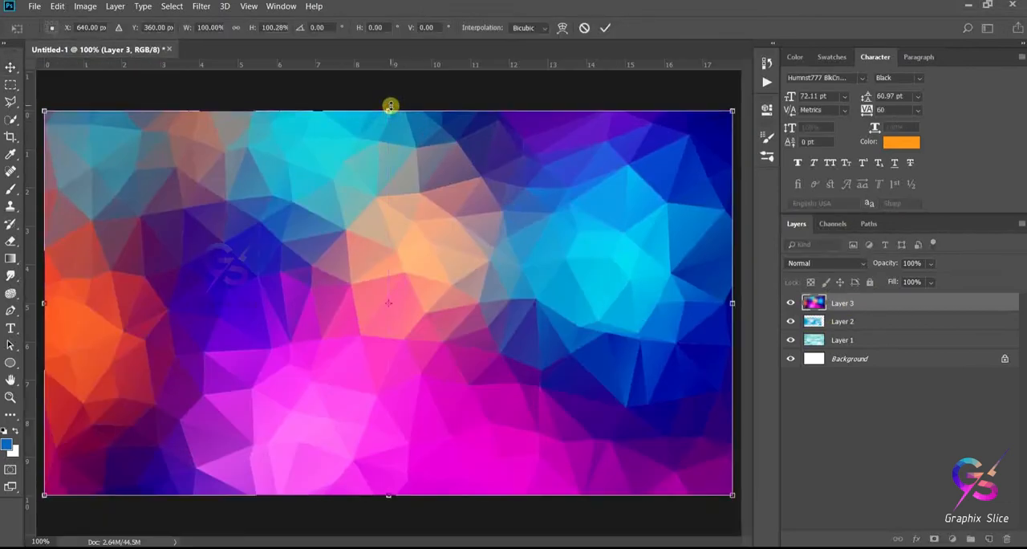
pyautogui.press('Return')
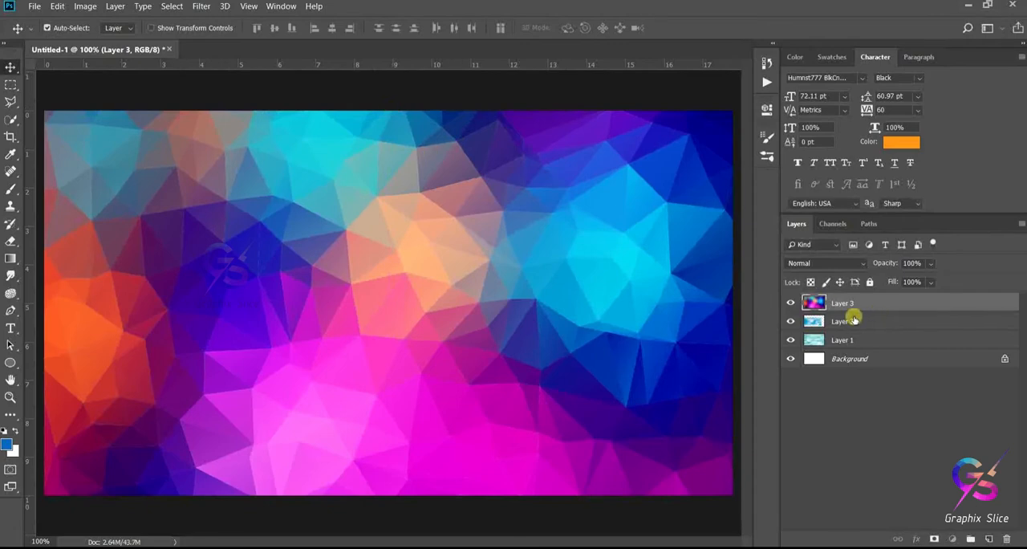
# - Hide Layer 3, align the sky layer with the canvas's upper edge and stretch it down to fill the whole canvas
pyautogui.click(851, 319)
pyautogui.click(790, 303)
pyautogui.moveTo(492, 315); pyautogui.dragTo(567, 240)
pyautogui.hotkey('ctrl', 't')
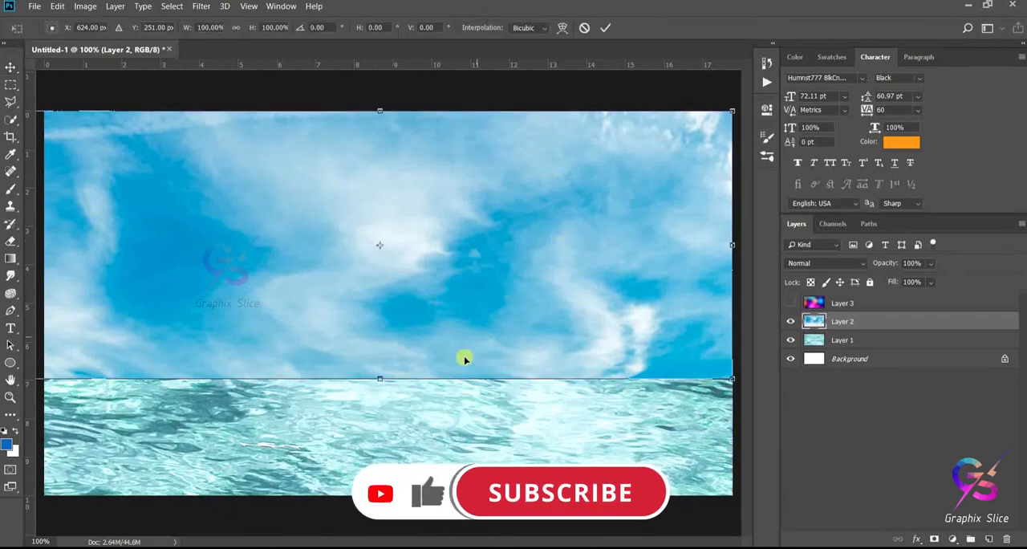
pyautogui.moveTo(380, 375); pyautogui.dragTo(381, 493)
pyautogui.press('Return')
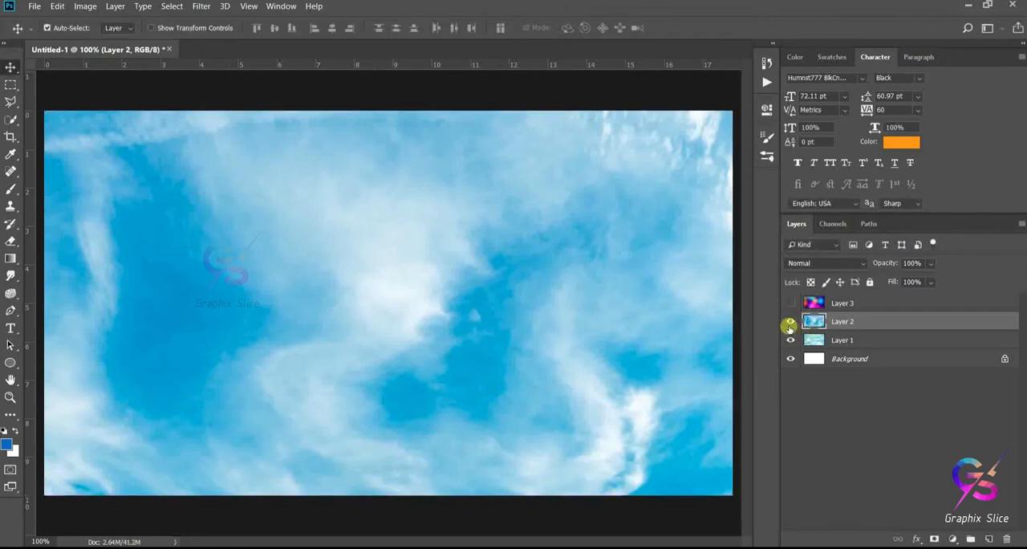
# - Move the sky layer below the water layer and preview each background by toggling visibility, leaving all three layers shown
pyautogui.click(790, 299)
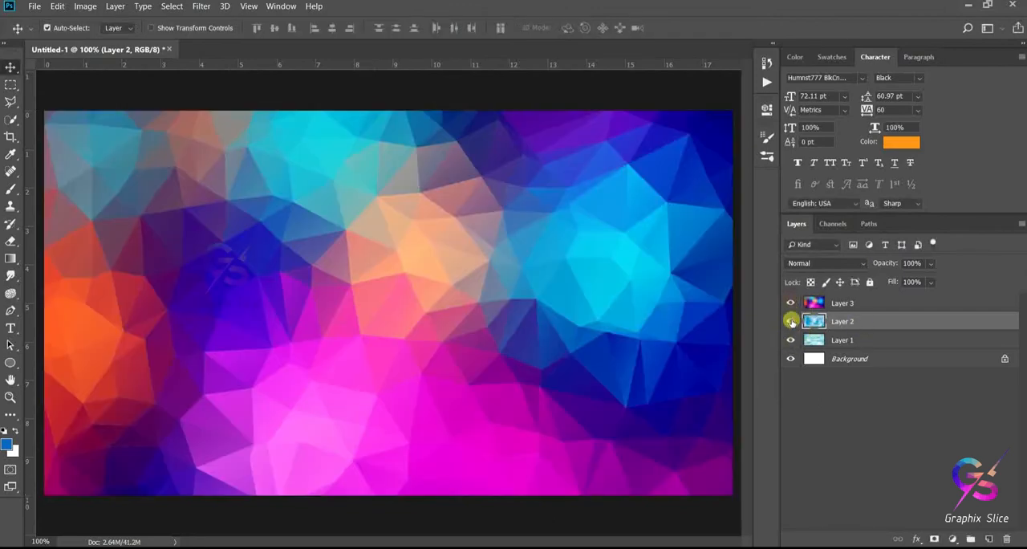
pyautogui.hotkey('ctrl', '[')
pyautogui.click(791, 301)
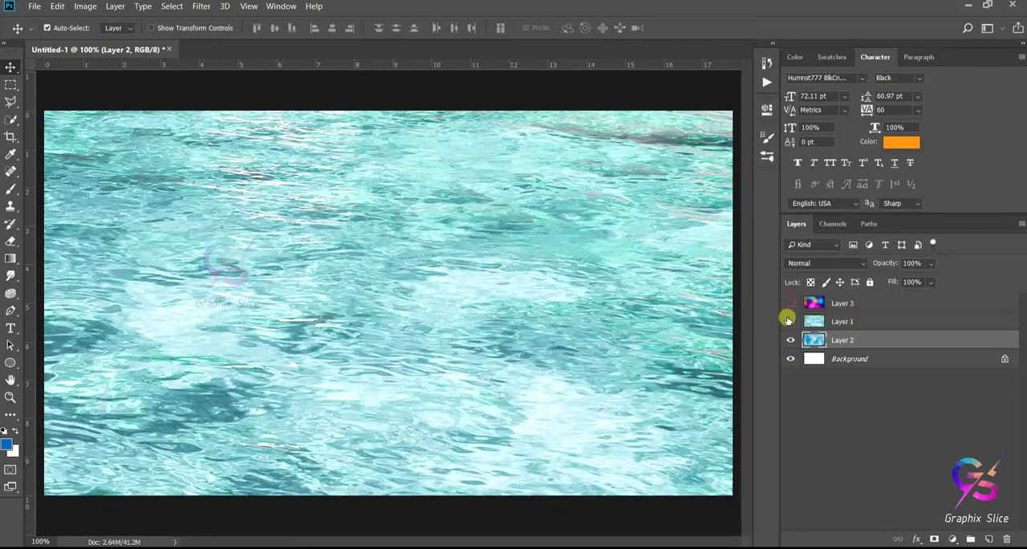
pyautogui.click(789, 321)
pyautogui.click(789, 340)
pyautogui.click(790, 339)
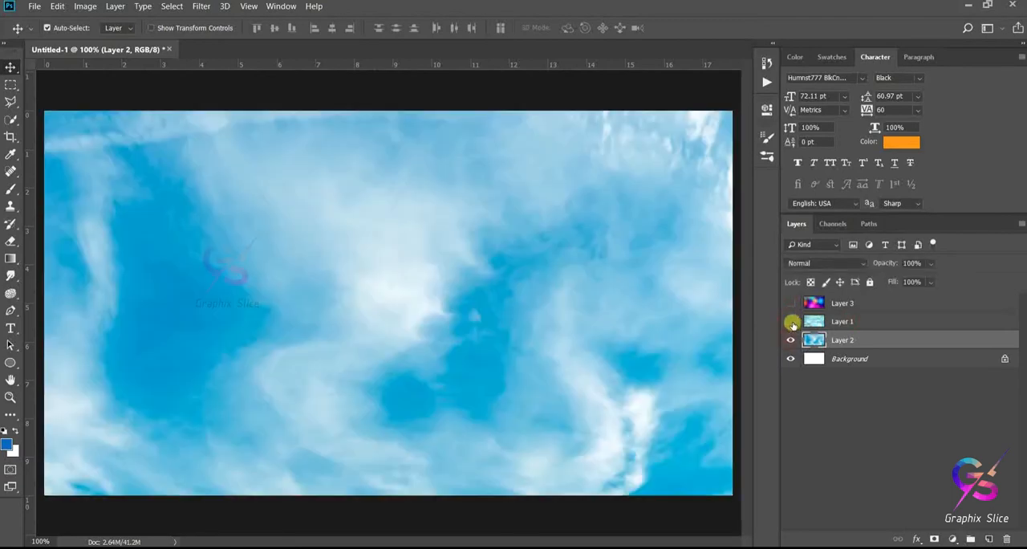
pyautogui.click(790, 320)
pyautogui.click(791, 301)
# - Add the orange two-line text "GRAPHIX" and "SLICE" on a new text layer above Layer 3
pyautogui.click(635, 294)
pyautogui.click(8, 325)
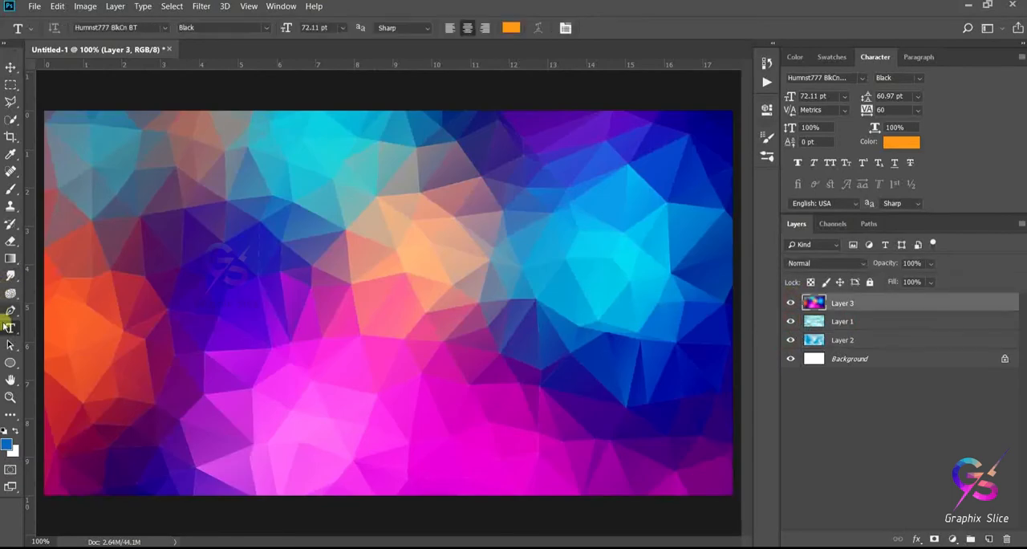
pyautogui.click(272, 268)
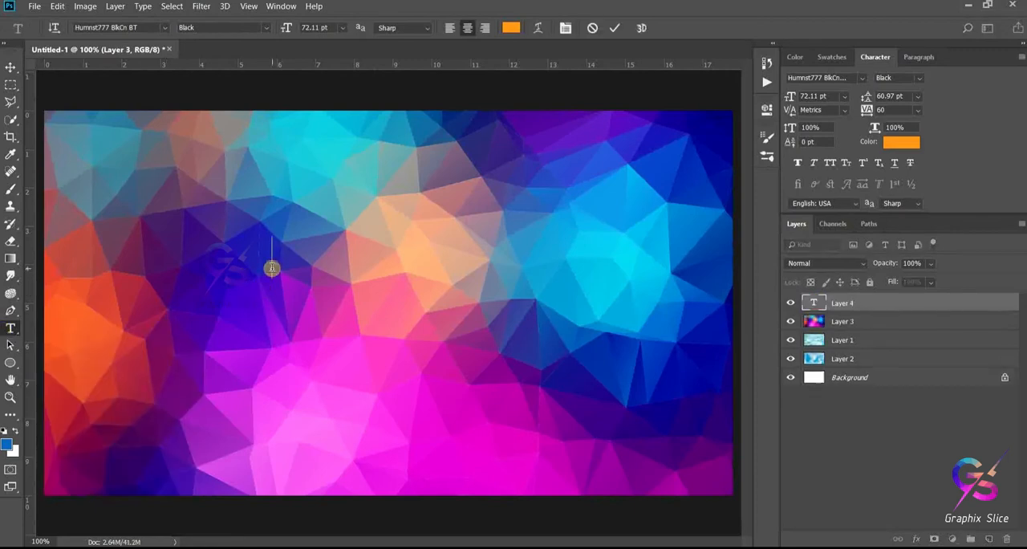
pyautogui.write('GR')
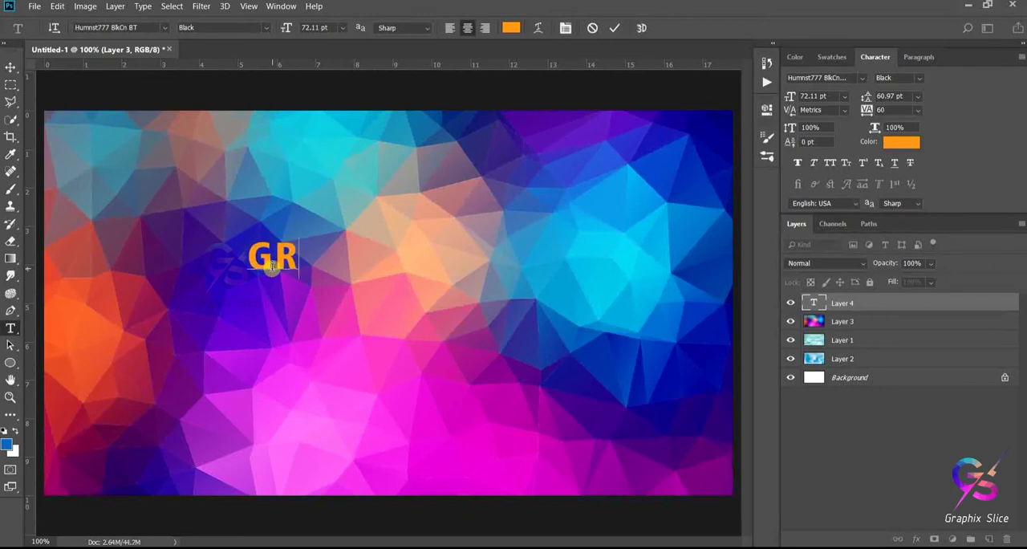
pyautogui.write('APHIX')
pyautogui.press('Return')
pyautogui.write('SLICE')
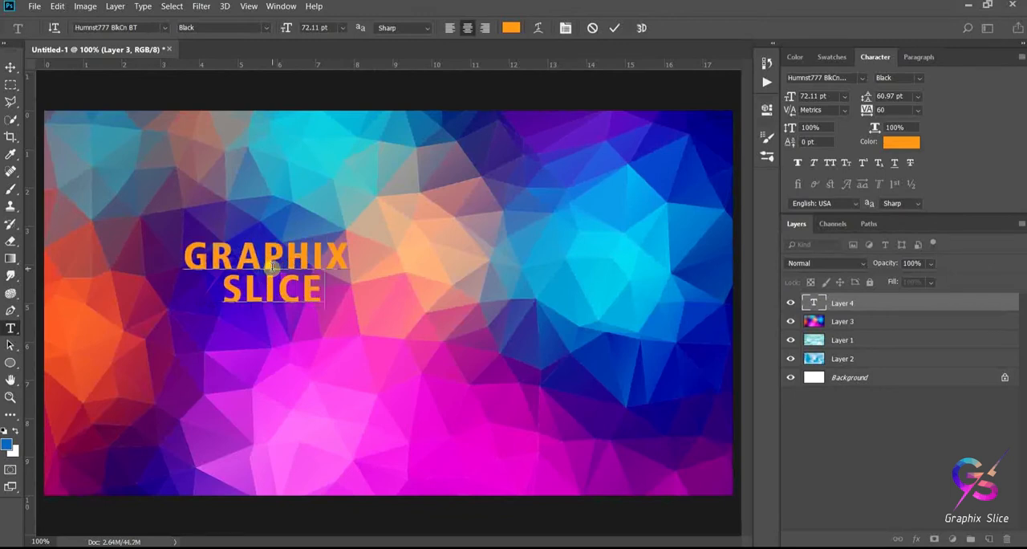
pyautogui.click(10, 66)
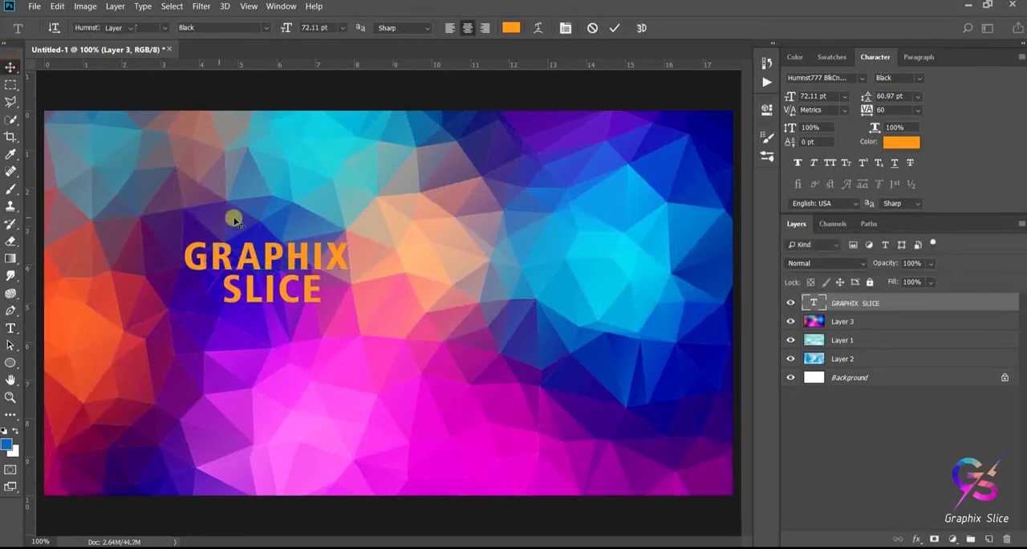
# - Scale the GRAPHIX SLICE text proportionally to about 253.67% and center it on the canvas
pyautogui.moveTo(272, 255); pyautogui.dragTo(388, 311)
pyautogui.hotkey('ctrl', 't')
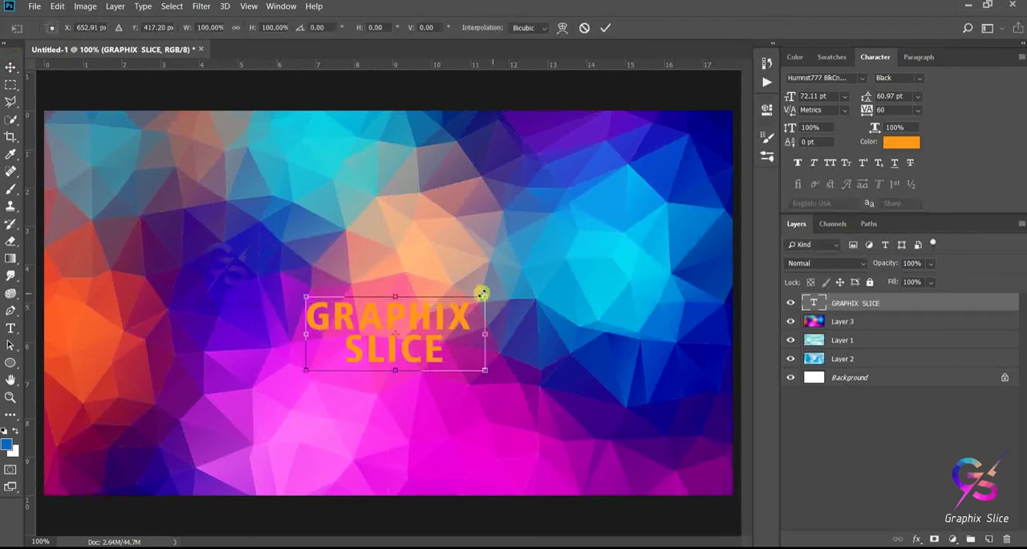
pyautogui.moveTo(479, 298); pyautogui.dragTo(559, 104)
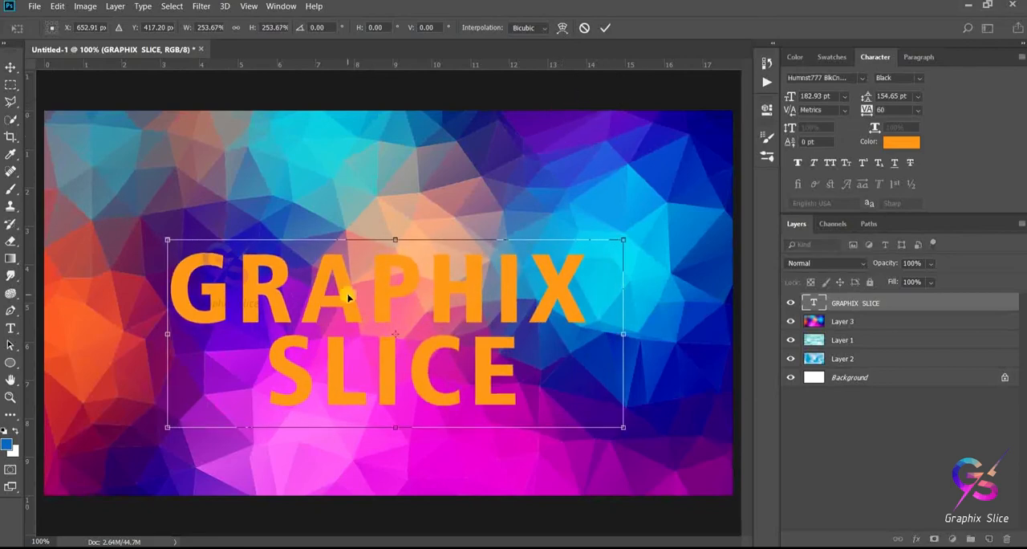
pyautogui.moveTo(348, 296); pyautogui.dragTo(358, 265)
pyautogui.press('Return')
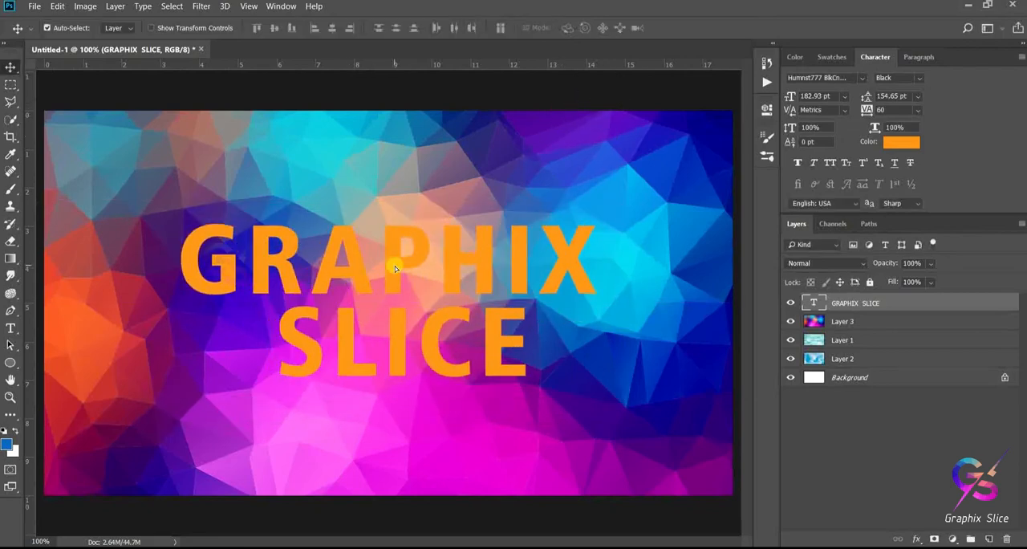
# - Open the layer style of the GRAPHIX SLICE text and set its fill opacity to 0%
pyautogui.doubleClick(992, 301)
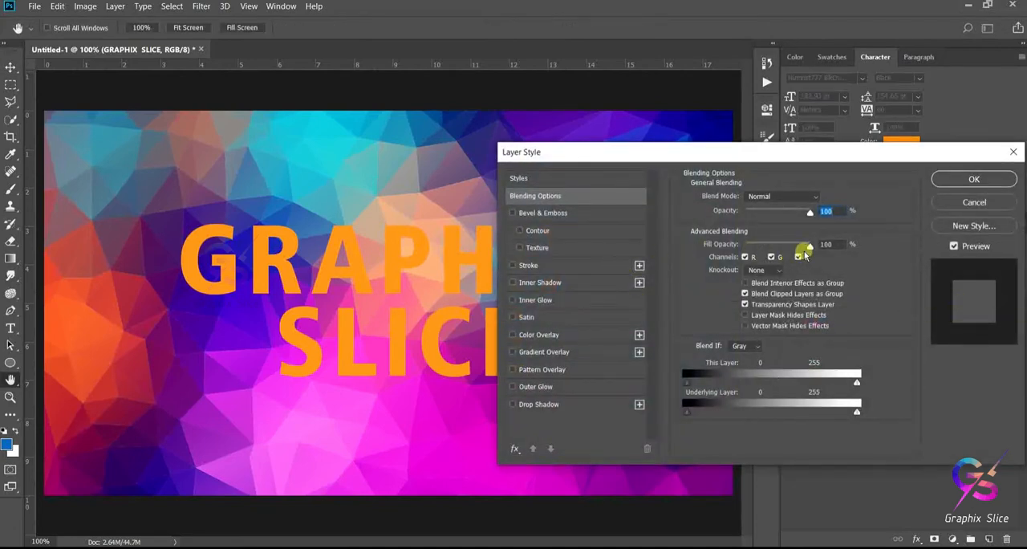
pyautogui.moveTo(808, 248); pyautogui.dragTo(740, 248)
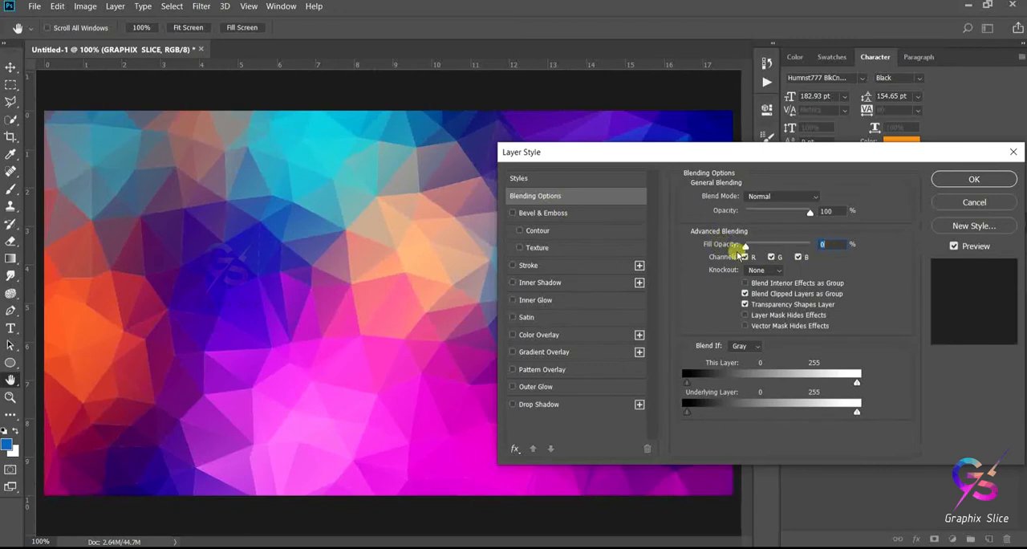
# - Add a Bevel & Emboss effect to the text with Outer Bevel style, Chisel Hard technique and 50% depth
pyautogui.click(541, 212)
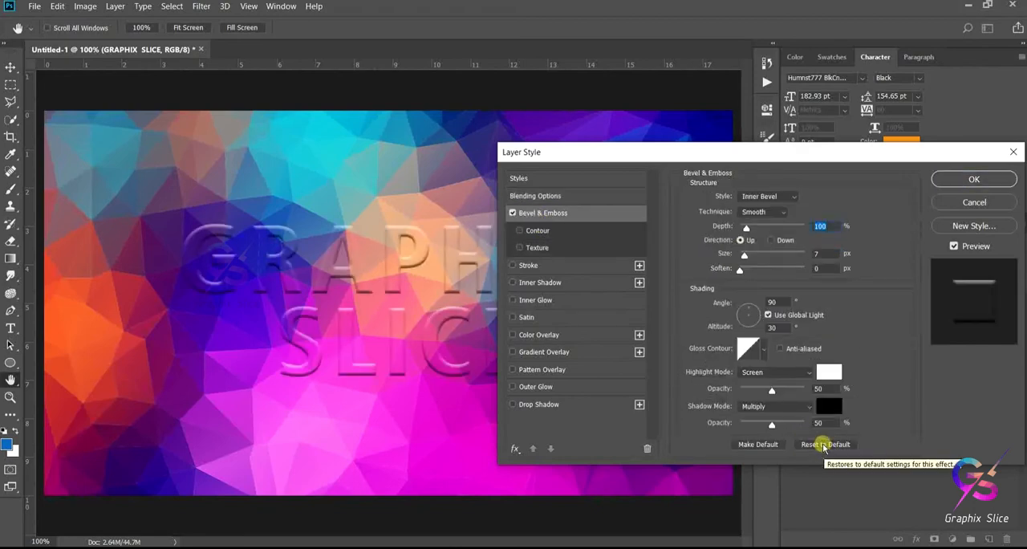
pyautogui.click(783, 199)
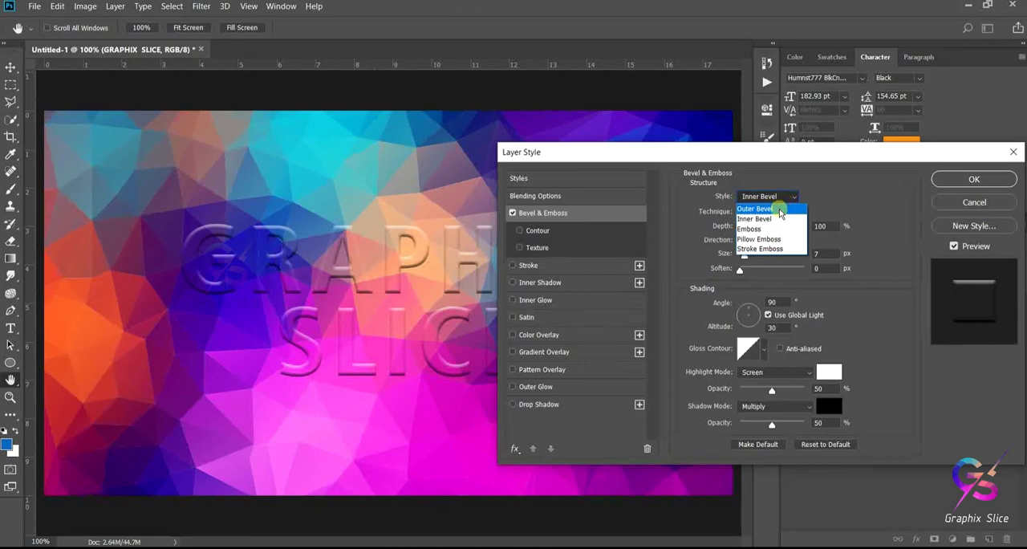
pyautogui.click(779, 210)
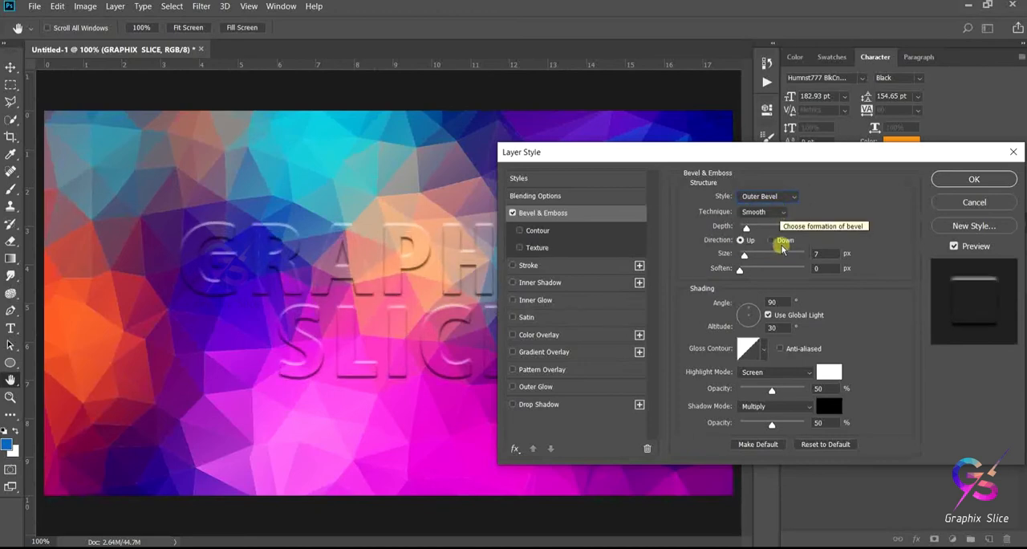
pyautogui.click(781, 213)
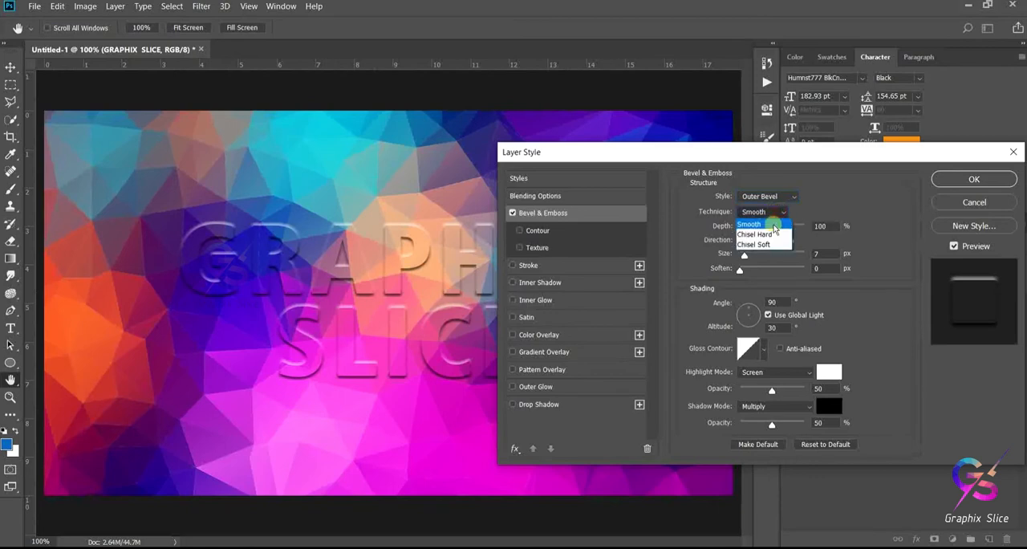
pyautogui.click(768, 229)
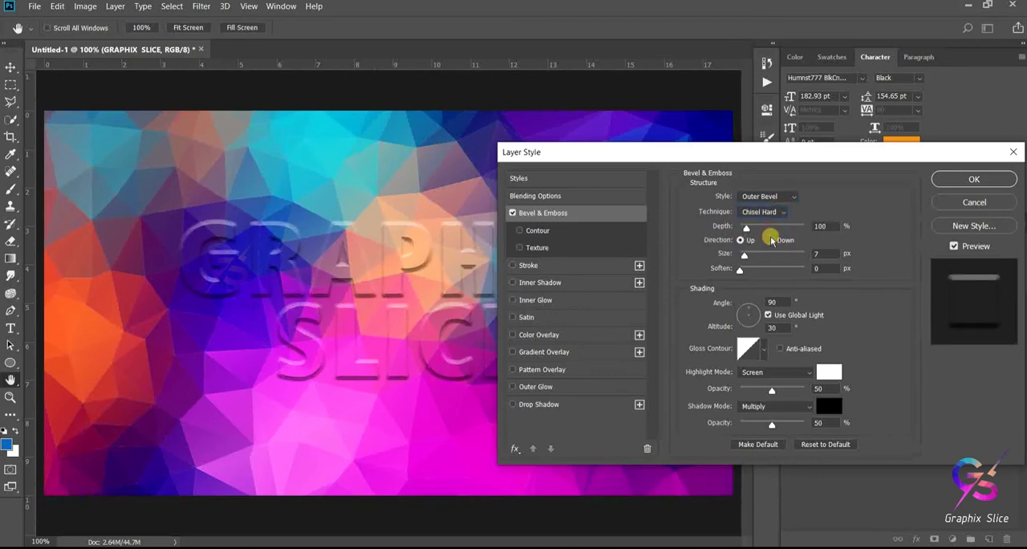
pyautogui.click(818, 225)
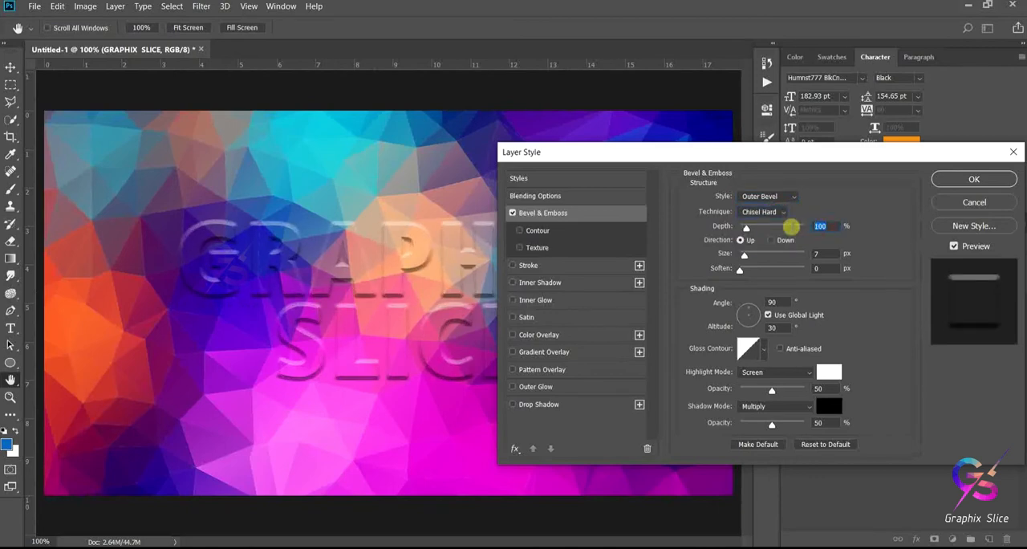
pyautogui.write('50')
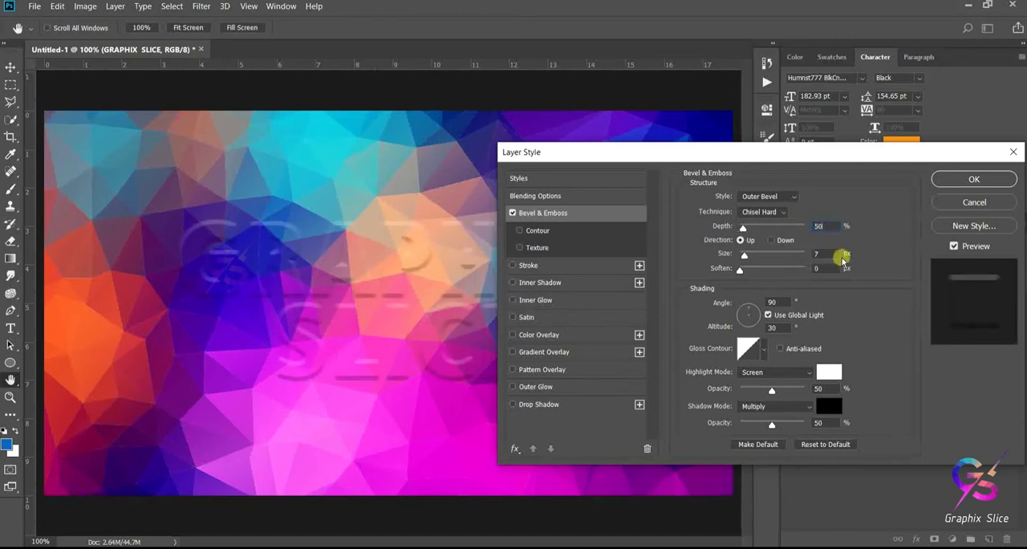
# - Set the Bevel & Emboss size to 5 px and its soften value to 1 px
pyautogui.moveTo(829, 254); pyautogui.dragTo(794, 250)
pyautogui.write('5')
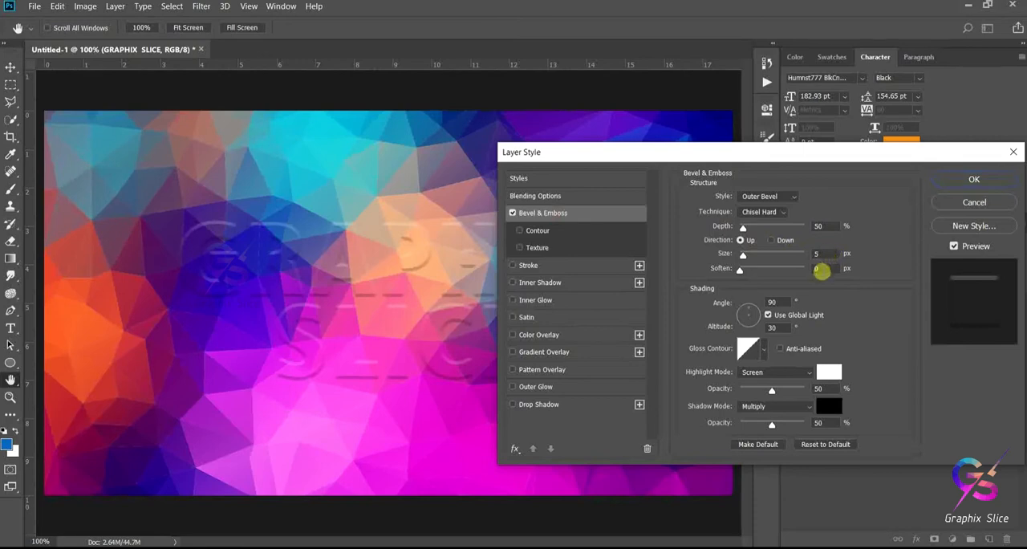
pyautogui.moveTo(821, 271); pyautogui.dragTo(800, 271)
pyautogui.write('1')
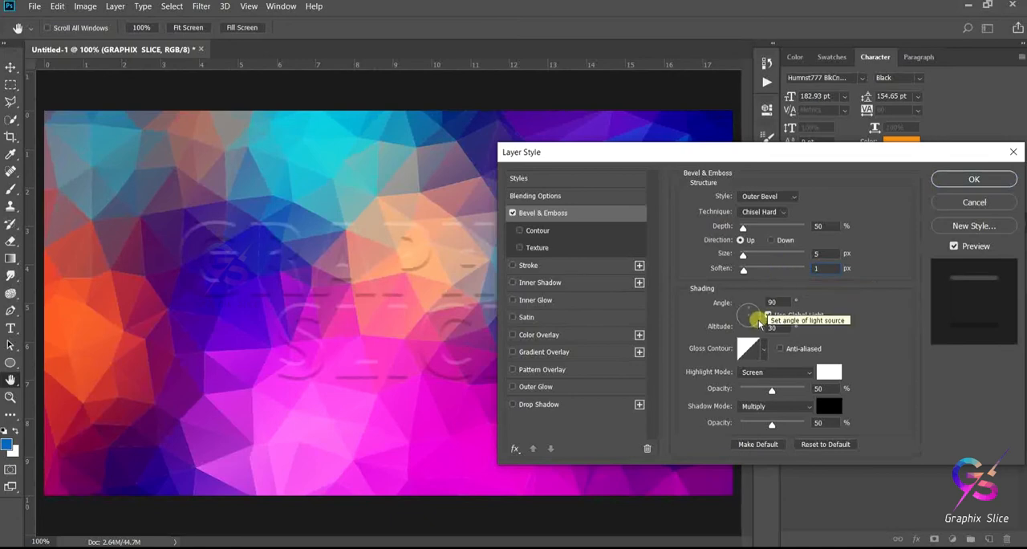
# - Set the bevel's shading angle to 100° and its altitude to 11°
pyautogui.click(775, 302)
pyautogui.write('100')
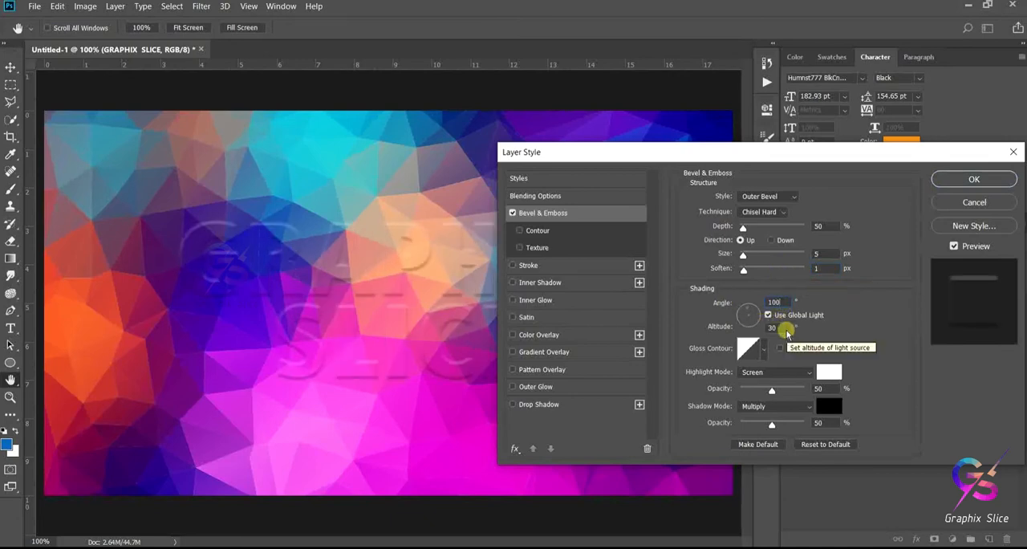
pyautogui.moveTo(785, 329); pyautogui.dragTo(745, 330)
pyautogui.write('11')
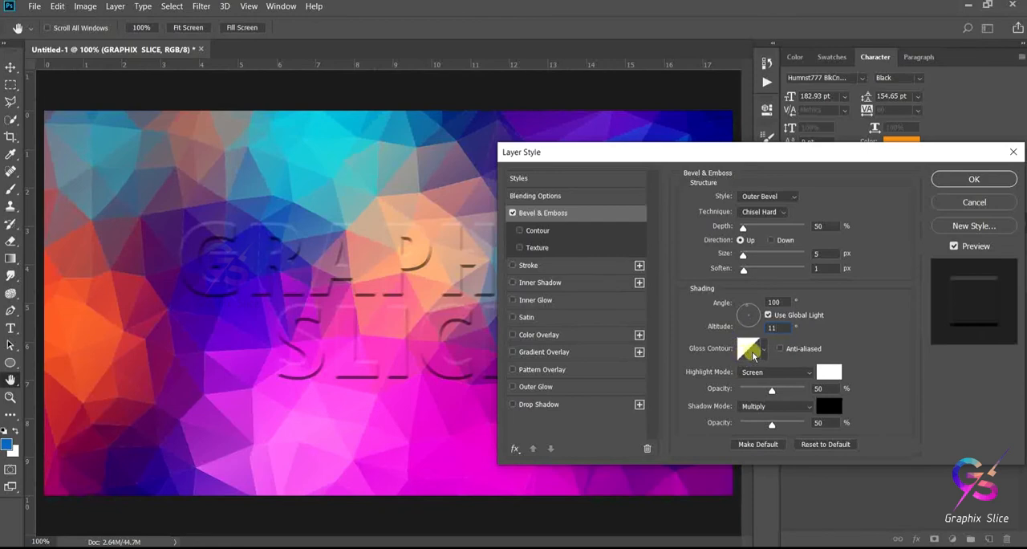
# - Choose the Ring - Double preset as the gloss contour of the Bevel & Emboss effect
pyautogui.click(763, 350)
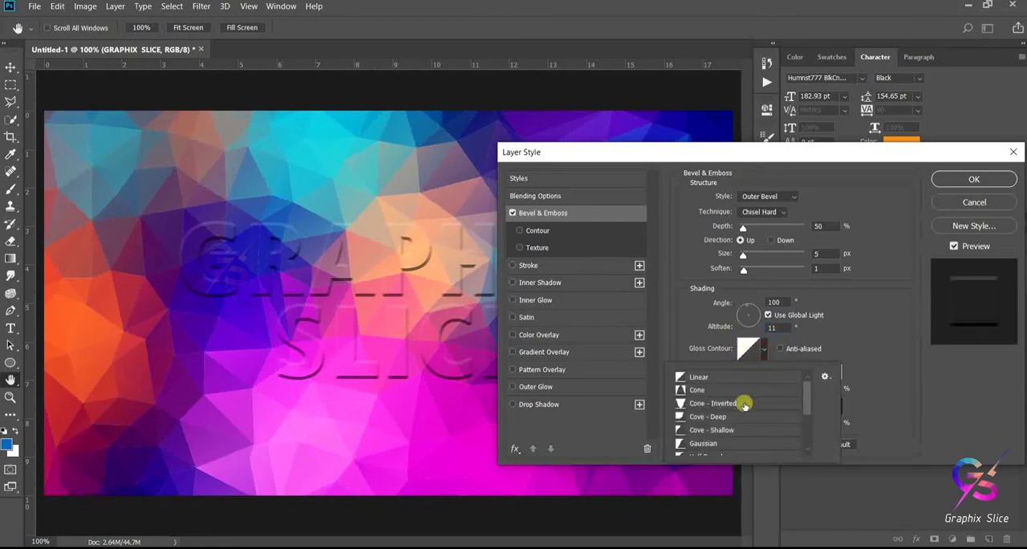
pyautogui.scroll(-1, 744, 406)
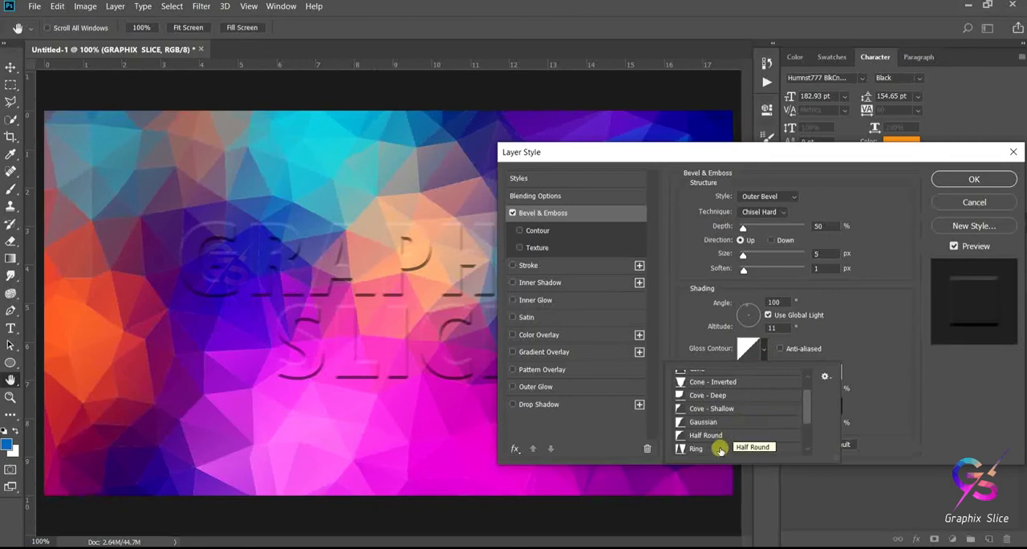
pyautogui.moveTo(808, 401); pyautogui.dragTo(802, 415)
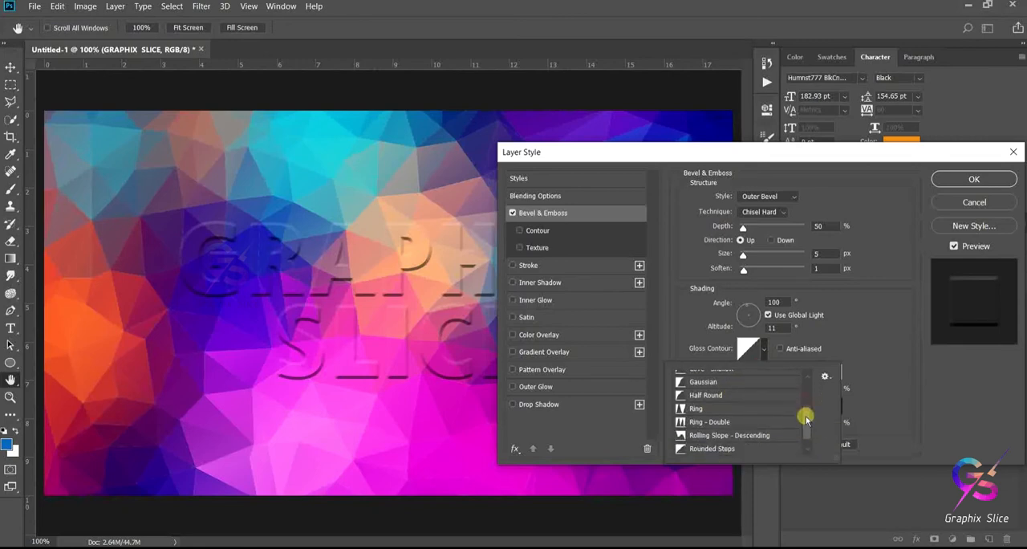
pyautogui.click(724, 422)
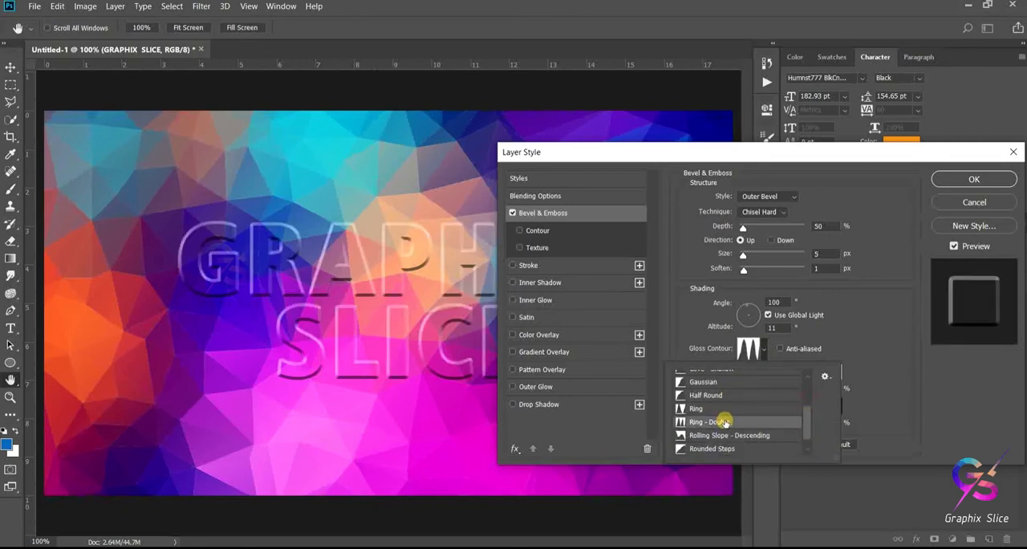
pyautogui.click(916, 353)
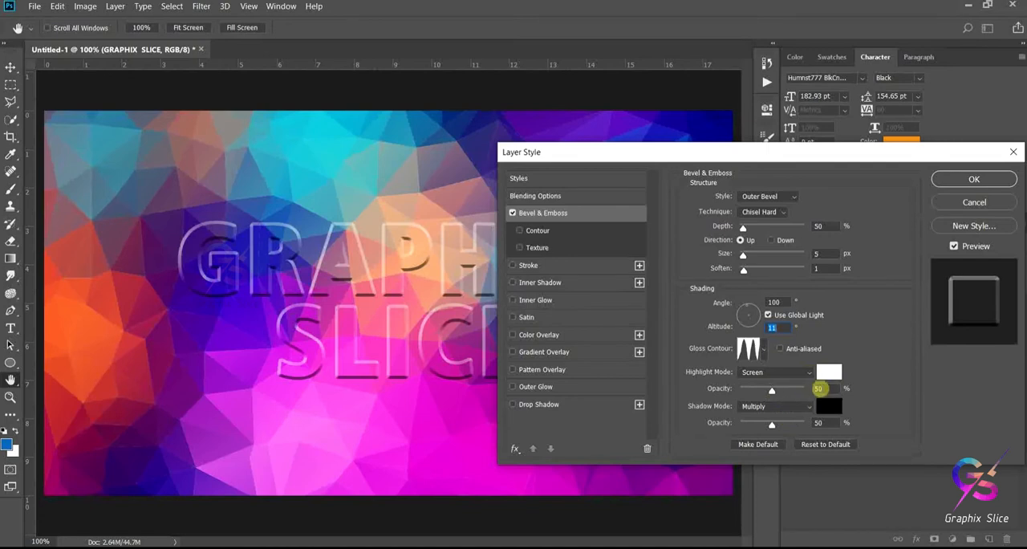
# - Set the bevel's highlight opacity to 90% and its shadow to Linear Burn mode at 90% opacity
pyautogui.click(819, 388)
pyautogui.write('90')
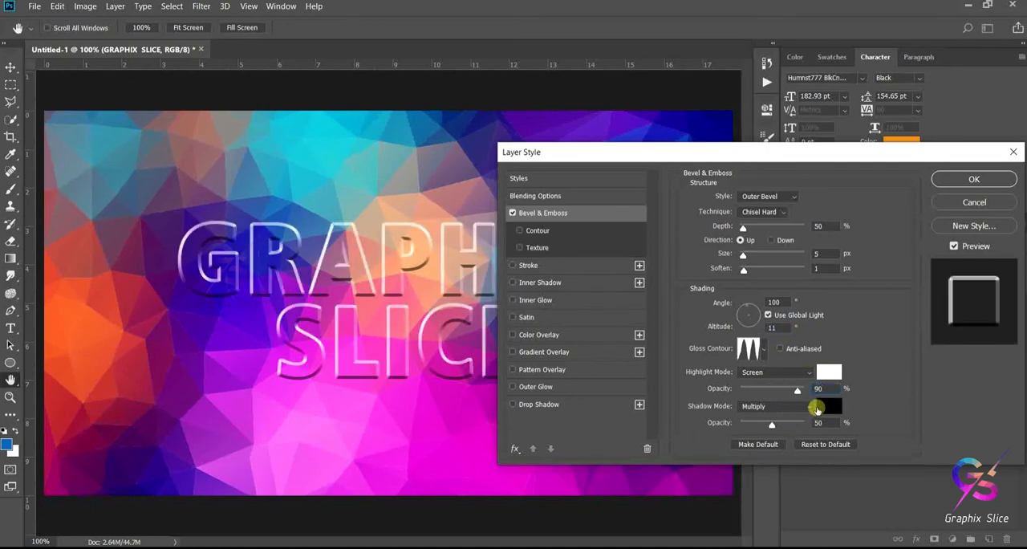
pyautogui.click(786, 408)
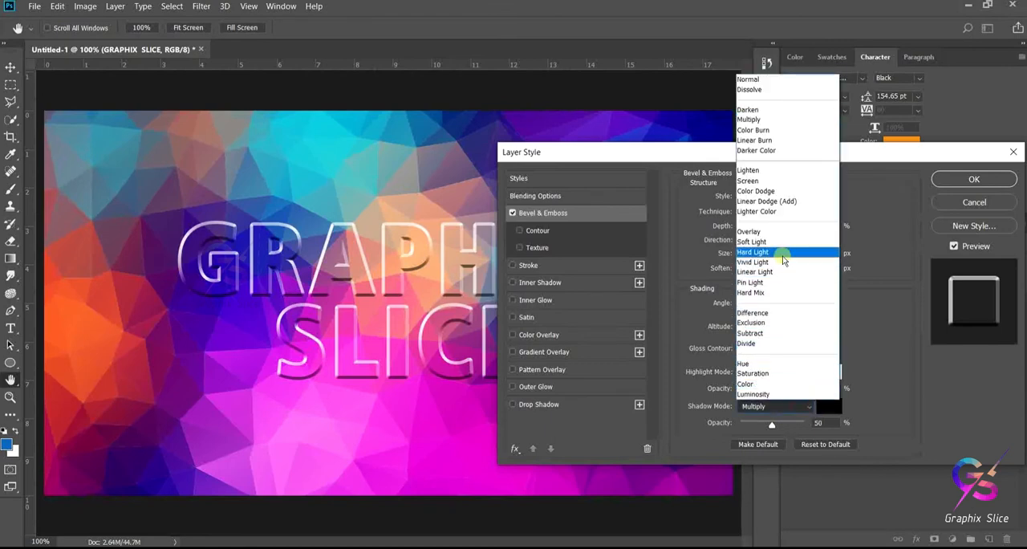
pyautogui.click(777, 141)
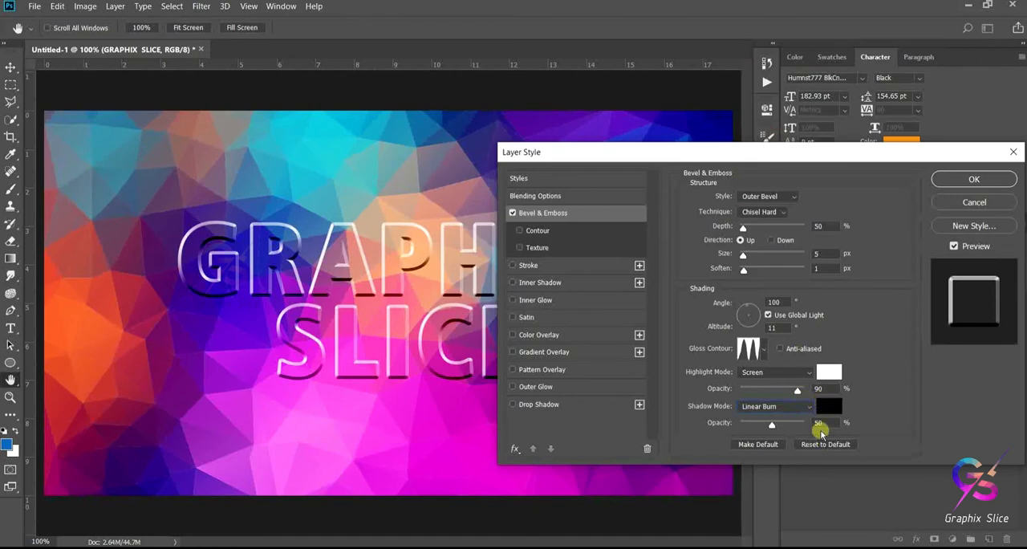
pyautogui.click(780, 423)
pyautogui.write('90')
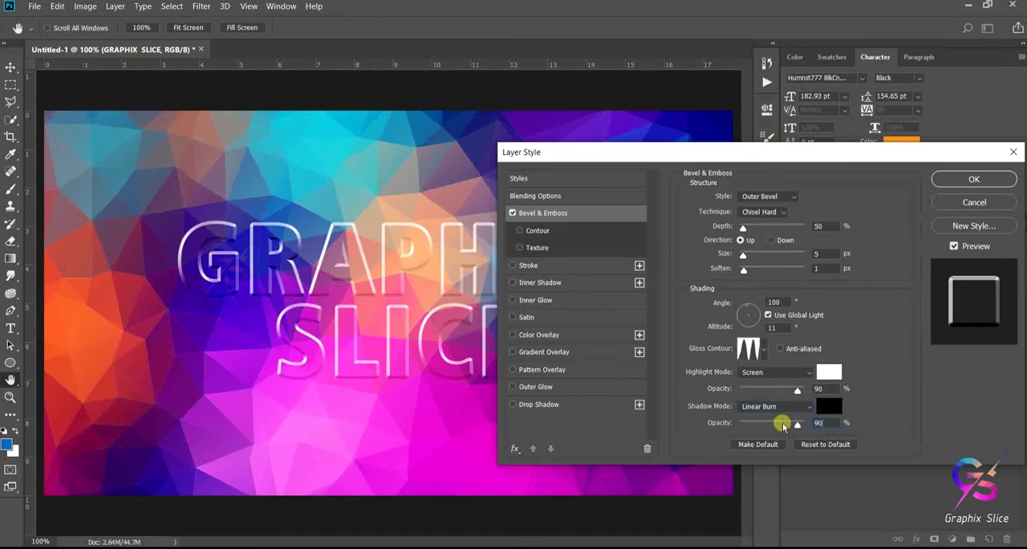
# - Enable the bevel's Contour sub-effect and apply the Gaussian contour preset
pyautogui.click(536, 231)
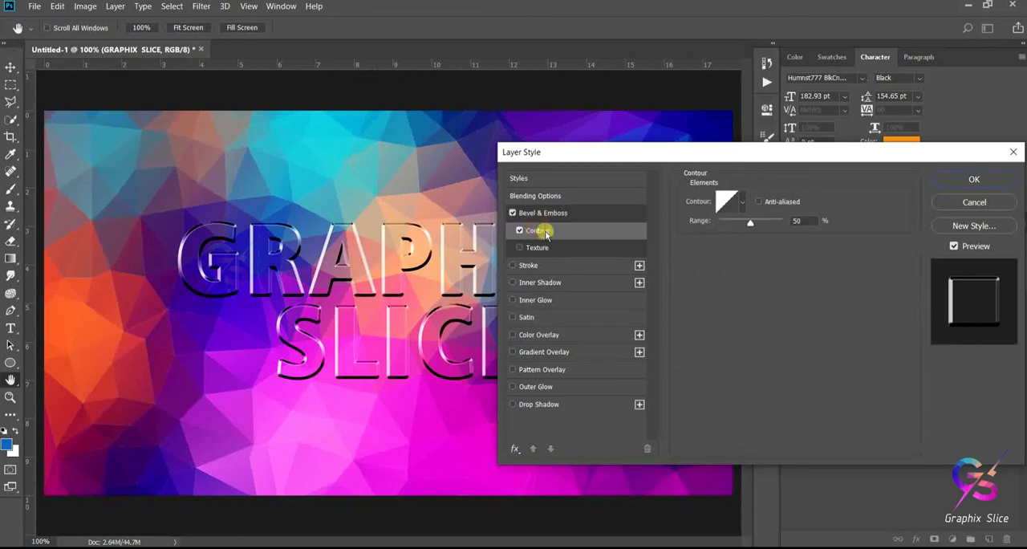
pyautogui.click(742, 201)
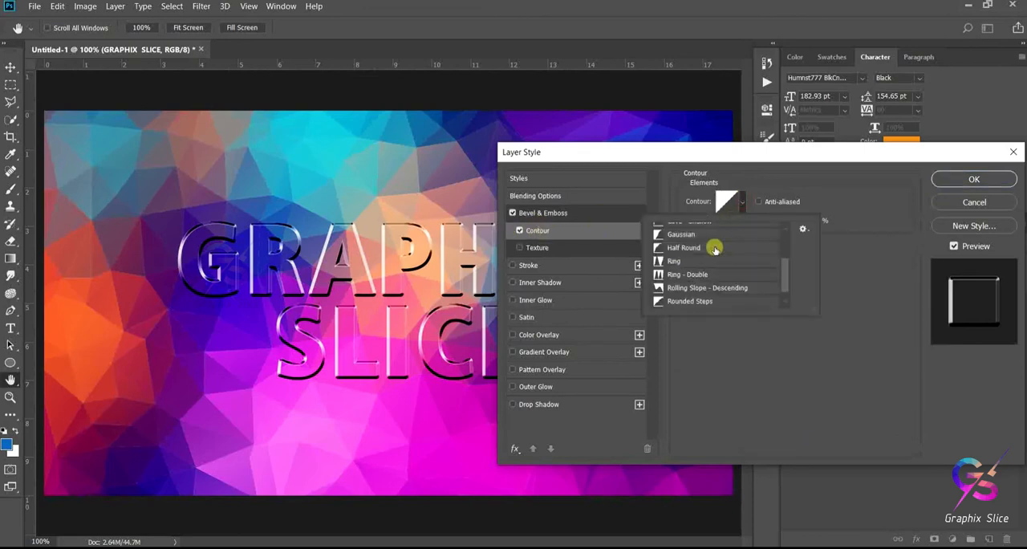
pyautogui.click(673, 234)
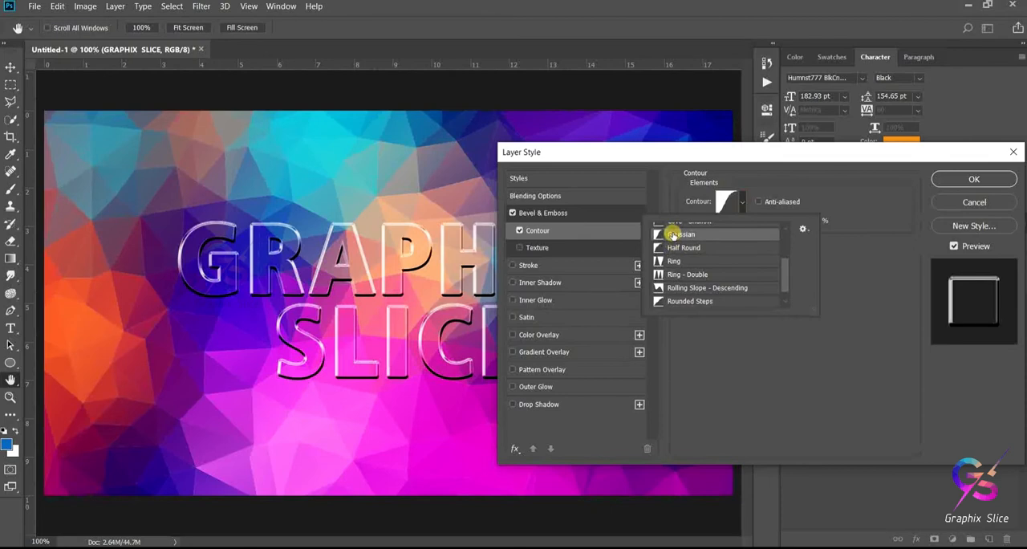
pyautogui.click(746, 157)
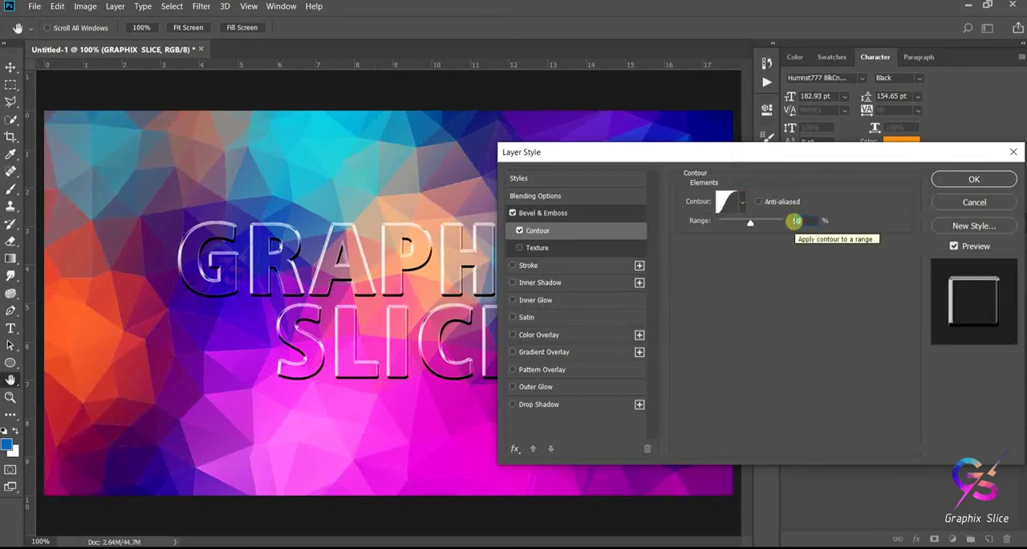
pyautogui.click(795, 221)
# - Add a white Stroke effect to the text, trying a size of 5 px before setting it to 1 px
pyautogui.click(533, 267)
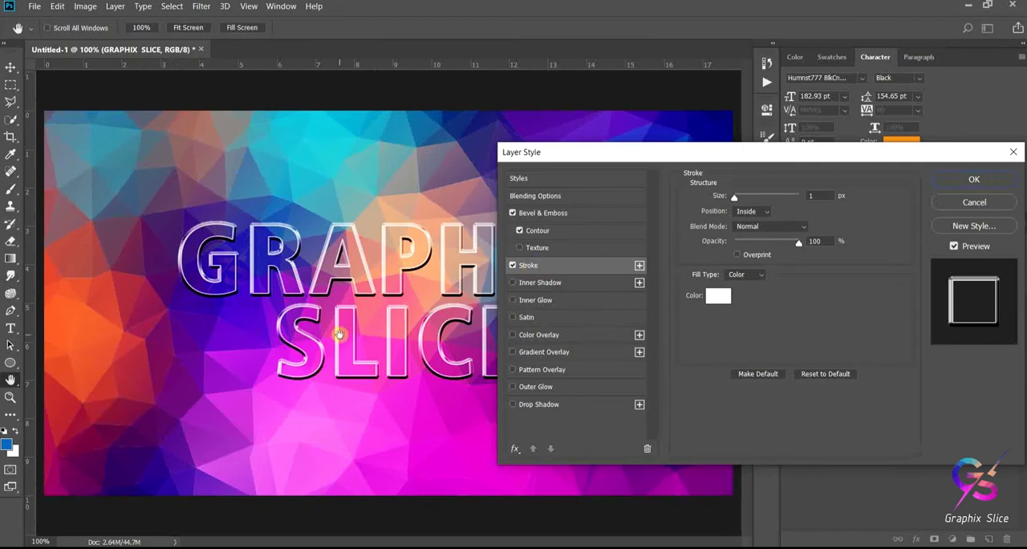
pyautogui.click(817, 195)
pyautogui.write('5')
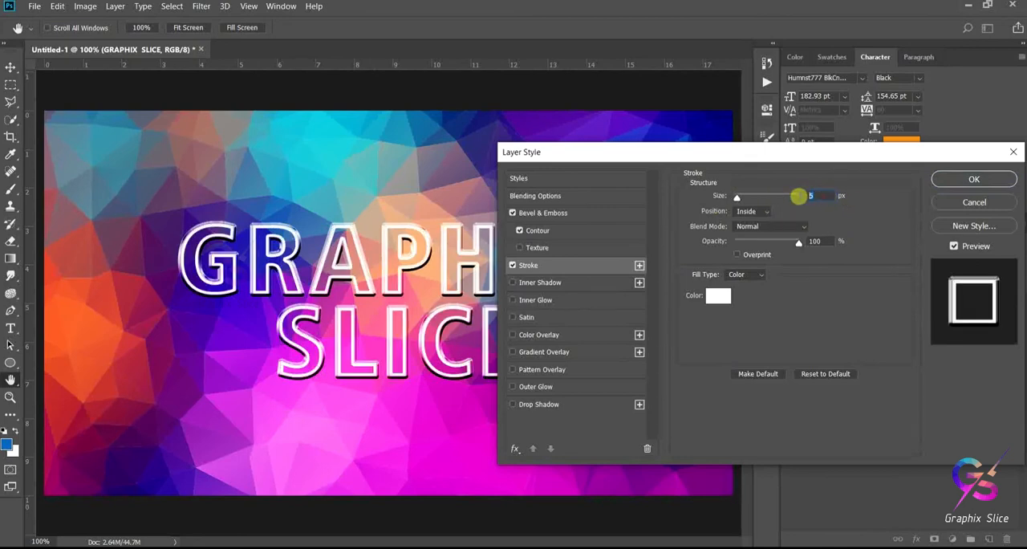
pyautogui.write('1')
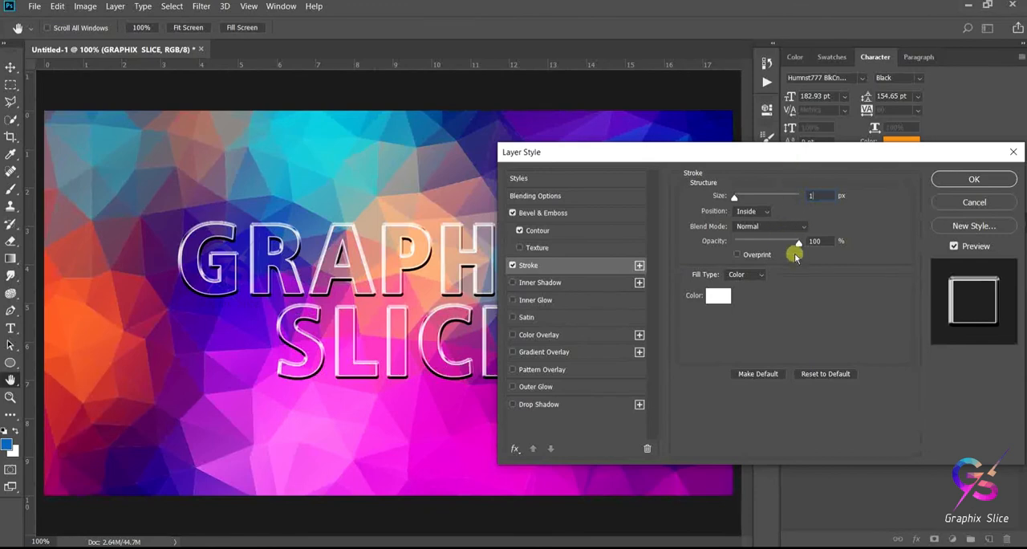
pyautogui.moveTo(803, 249)
pyautogui.mouseDown()
pyautogui.moveTo(751, 250)
pyautogui.moveTo(803, 242)
pyautogui.mouseUp()
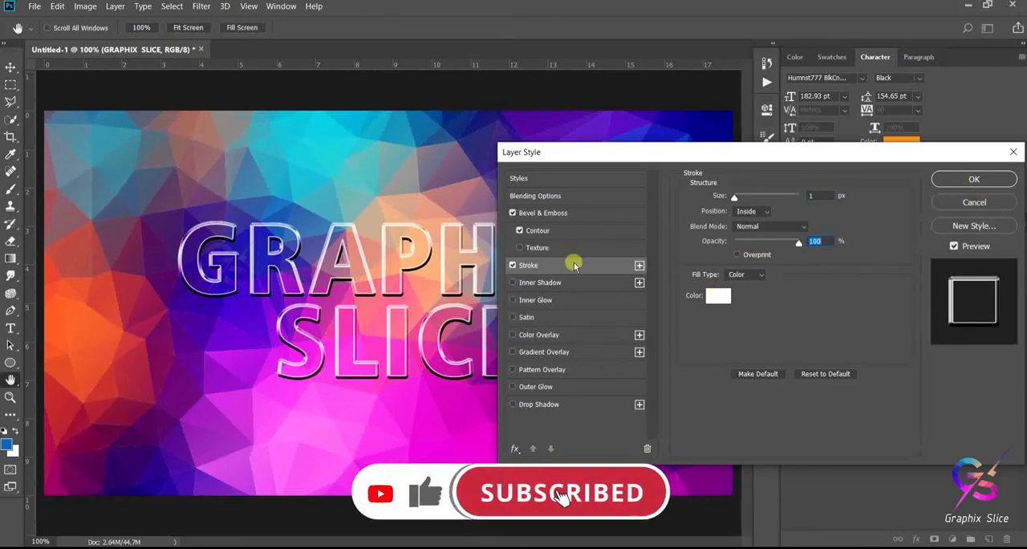
# - Review the blending, Bevel & Emboss, Contour and Stroke settings, and apply the layer style to the text
pyautogui.click(524, 197)
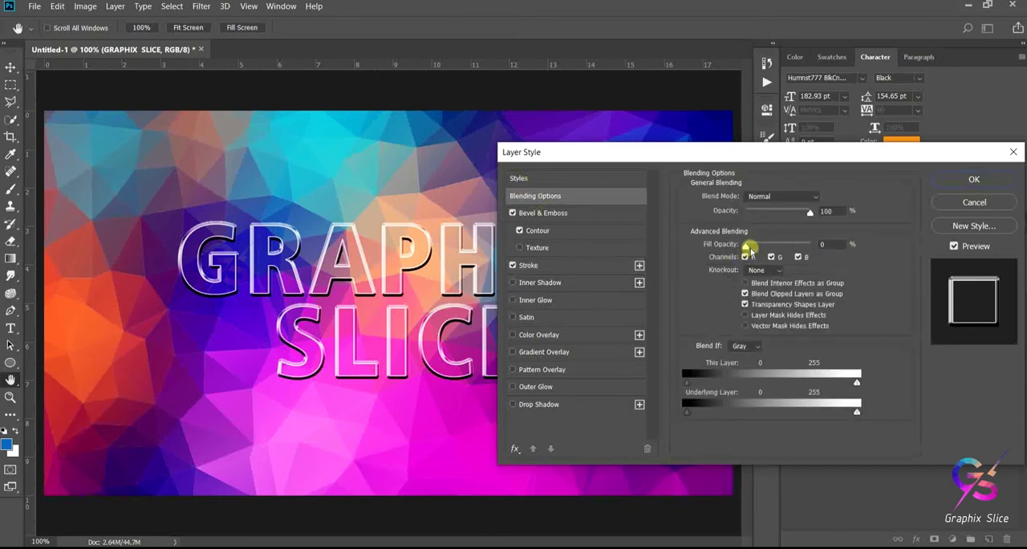
pyautogui.click(571, 213)
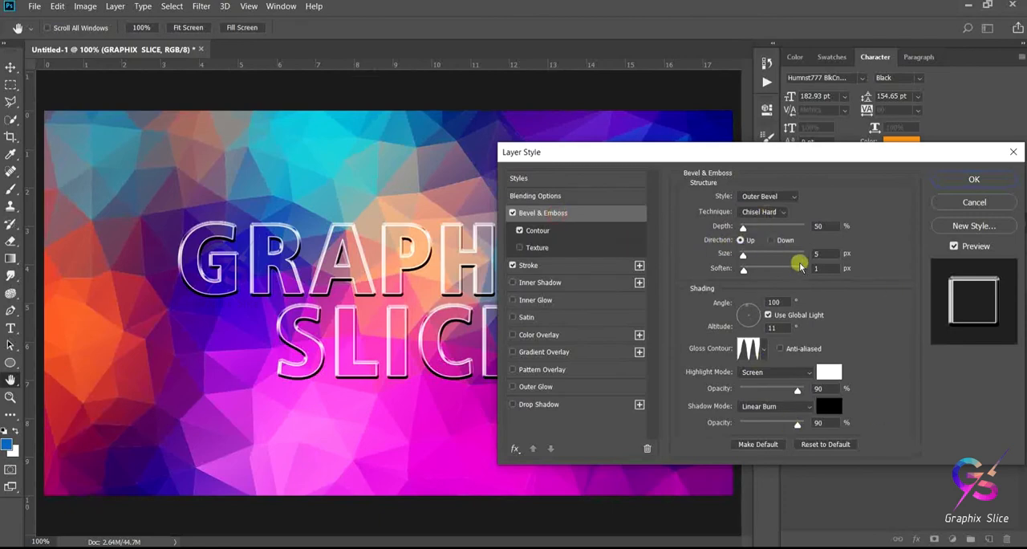
pyautogui.click(538, 231)
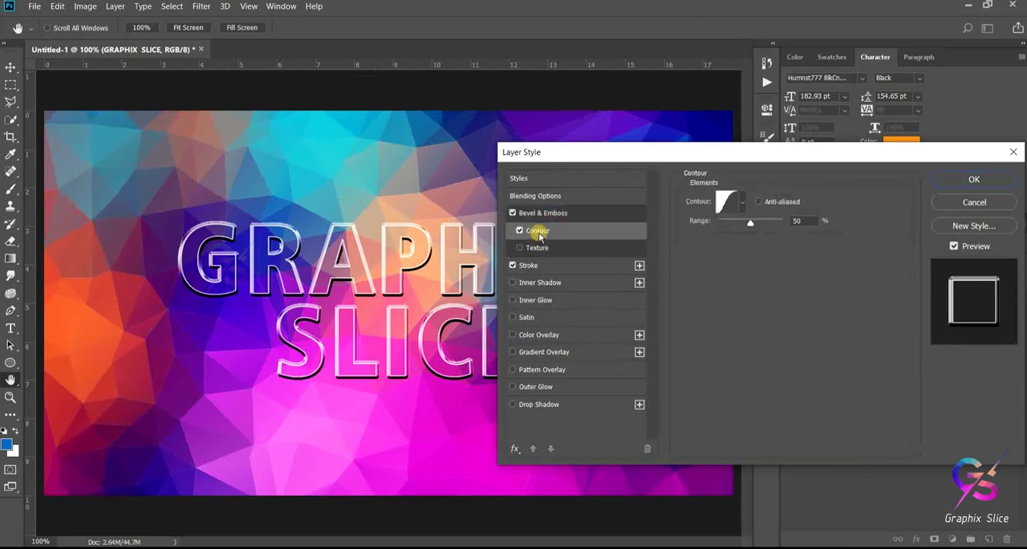
pyautogui.click(729, 206)
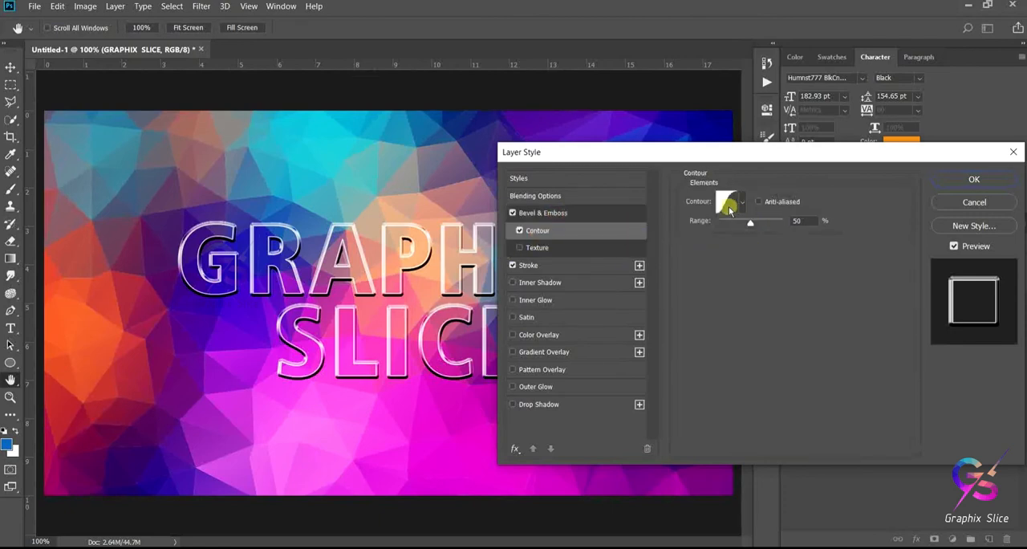
pyautogui.click(528, 265)
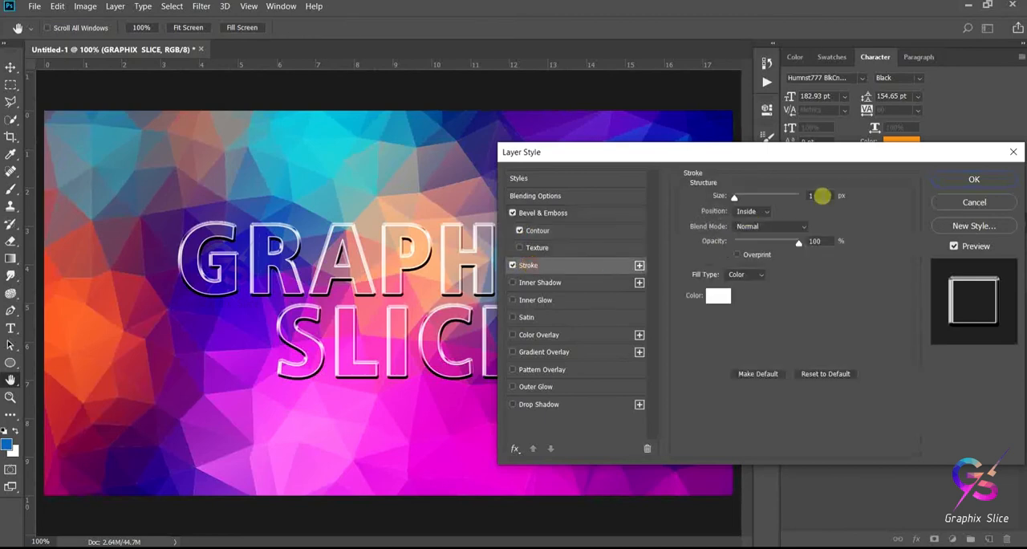
pyautogui.click(968, 181)
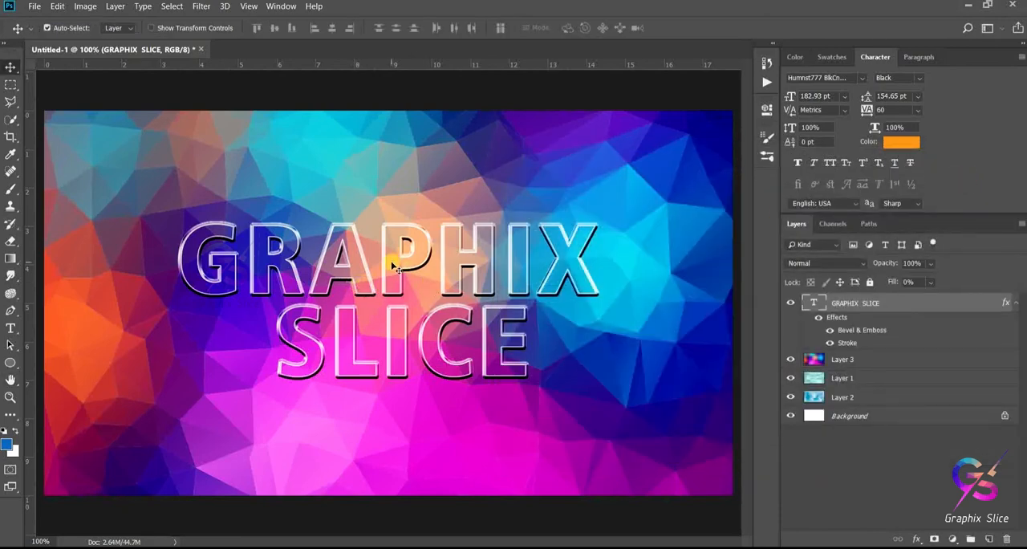
# - Move the GRAPHIX SLICE text lower on the canvas while previewing it with Layer 3 hidden and Layer 1 switched off and on
pyautogui.moveTo(394, 276)
pyautogui.mouseDown()
pyautogui.moveTo(395, 301)
pyautogui.moveTo(344, 377)
pyautogui.moveTo(344, 244)
pyautogui.moveTo(402, 244)
pyautogui.moveTo(382, 276)
pyautogui.moveTo(393, 269)
pyautogui.moveTo(379, 271)
pyautogui.moveTo(391, 277)
pyautogui.mouseUp()
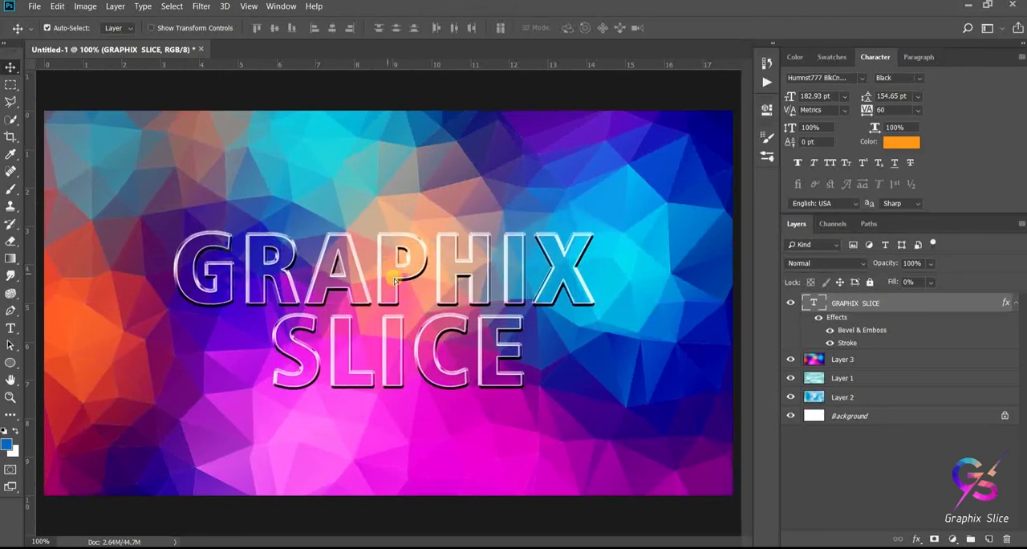
pyautogui.click(791, 359)
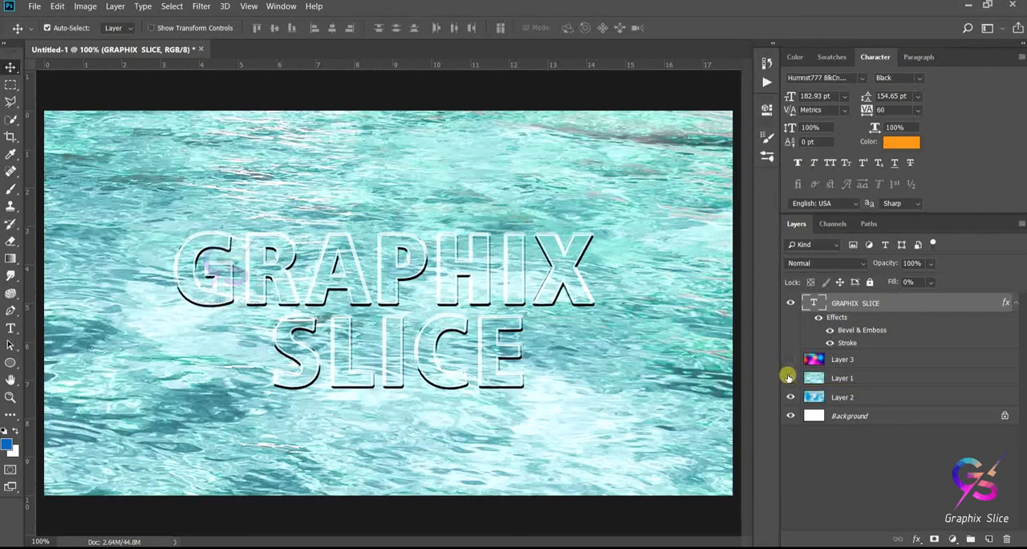
pyautogui.click(789, 377)
pyautogui.moveTo(449, 287)
pyautogui.mouseDown()
pyautogui.moveTo(431, 345)
pyautogui.moveTo(418, 309)
pyautogui.moveTo(466, 291)
pyautogui.moveTo(449, 299)
pyautogui.mouseUp()
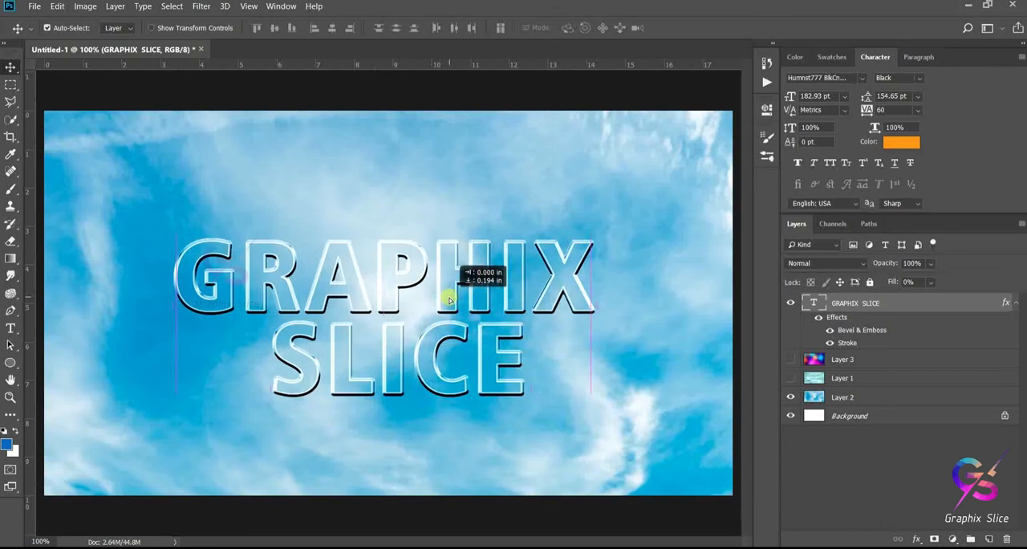
pyautogui.moveTo(449, 299)
pyautogui.mouseDown()
pyautogui.moveTo(451, 319)
pyautogui.moveTo(461, 290)
pyautogui.moveTo(447, 301)
pyautogui.moveTo(453, 289)
pyautogui.moveTo(454, 314)
pyautogui.moveTo(442, 303)
pyautogui.mouseUp()
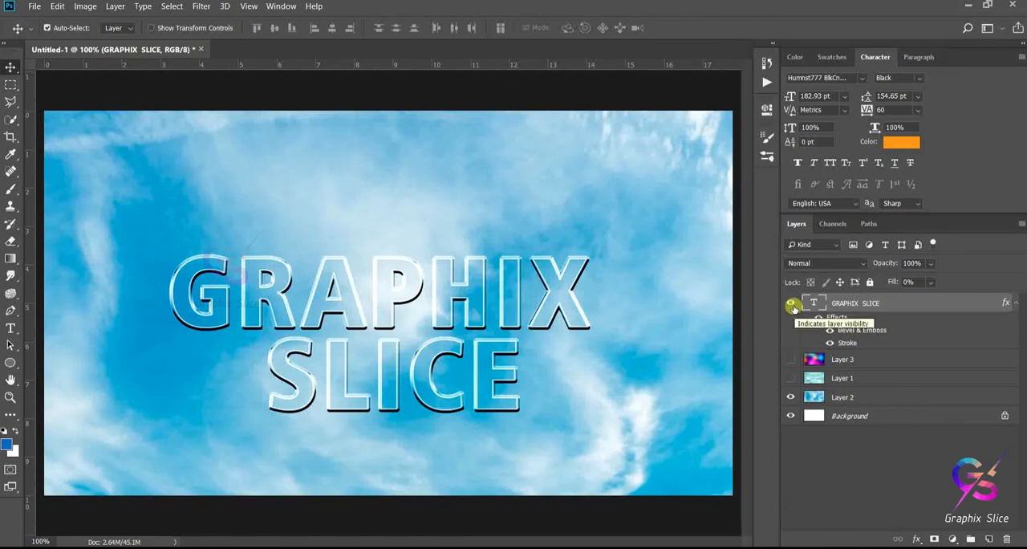
pyautogui.click(789, 380)
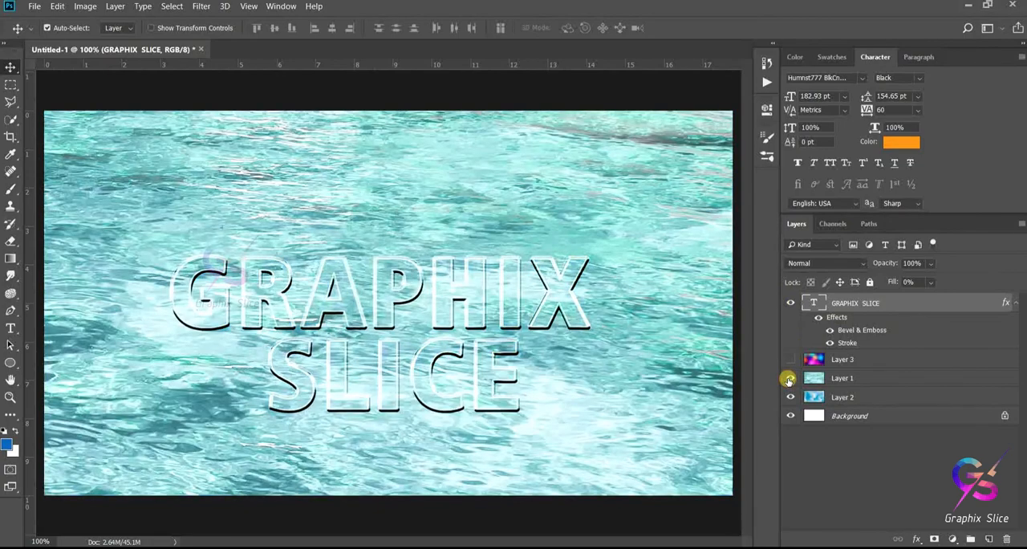
pyautogui.moveTo(475, 305)
pyautogui.mouseDown()
pyautogui.moveTo(477, 258)
pyautogui.moveTo(459, 273)
pyautogui.moveTo(466, 361)
pyautogui.moveTo(470, 315)
pyautogui.mouseUp()
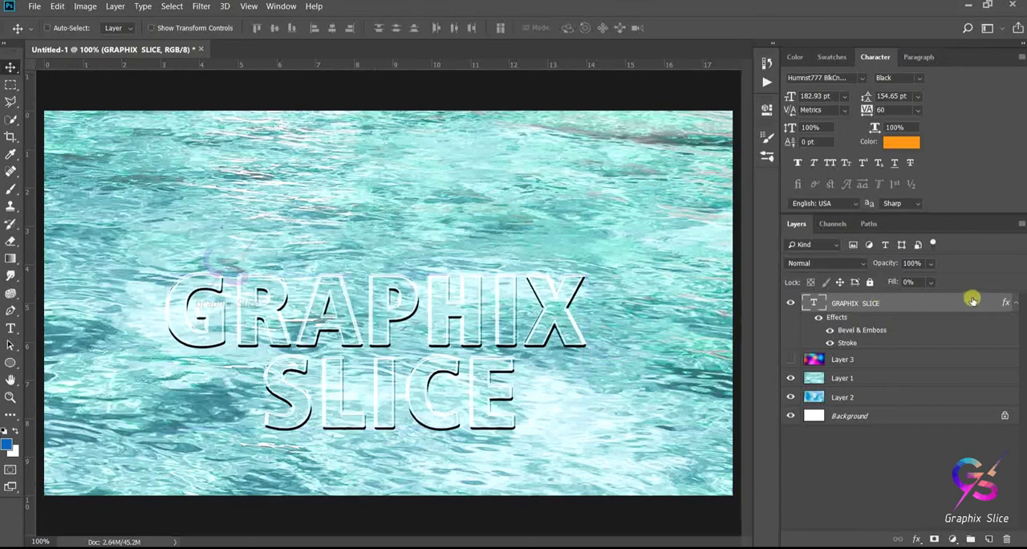
# - Duplicate the GRAPHIX SLICE text layer and rasterize the copy's type, keeping the original text layer hidden
pyautogui.hotkey('ctrl', 'j')
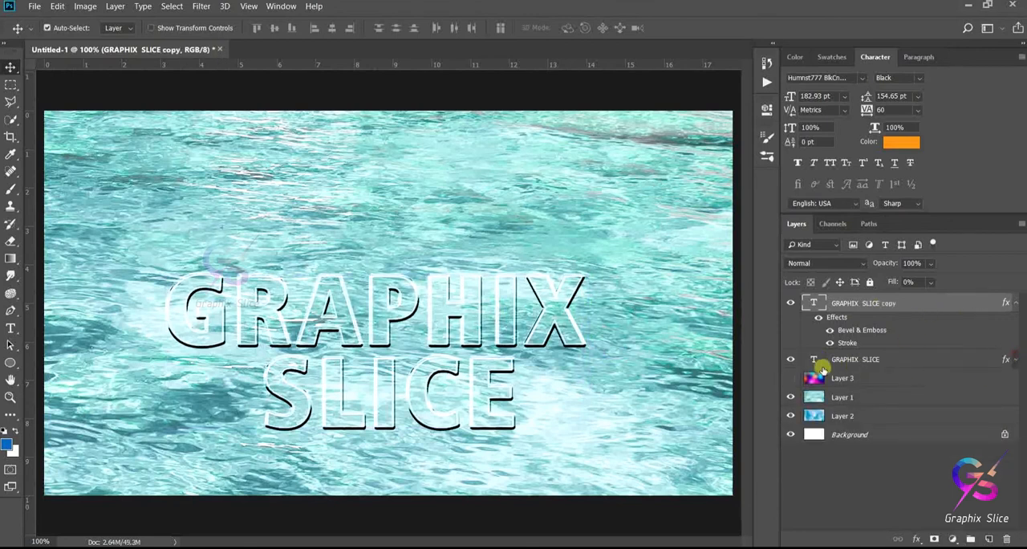
pyautogui.rightClick(948, 303)
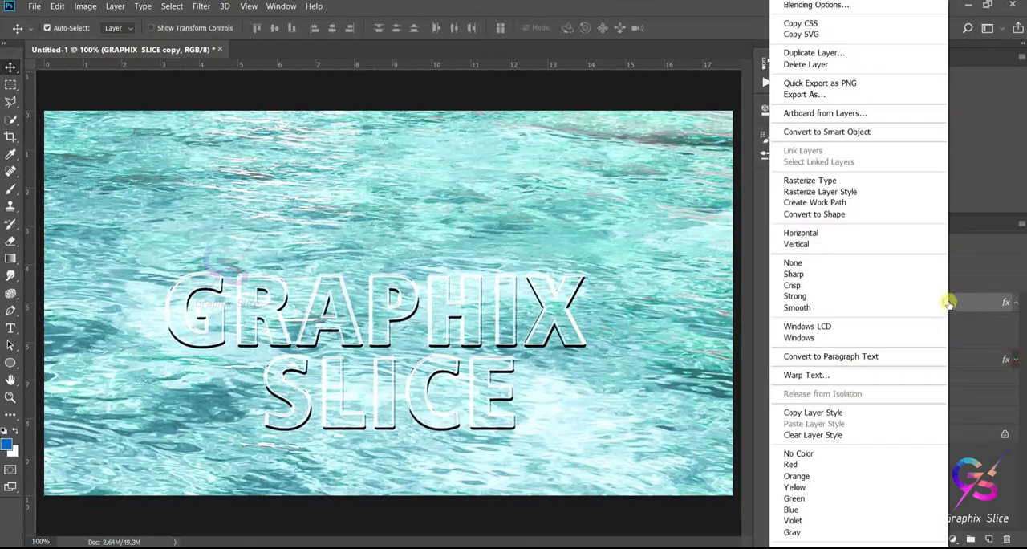
pyautogui.click(847, 182)
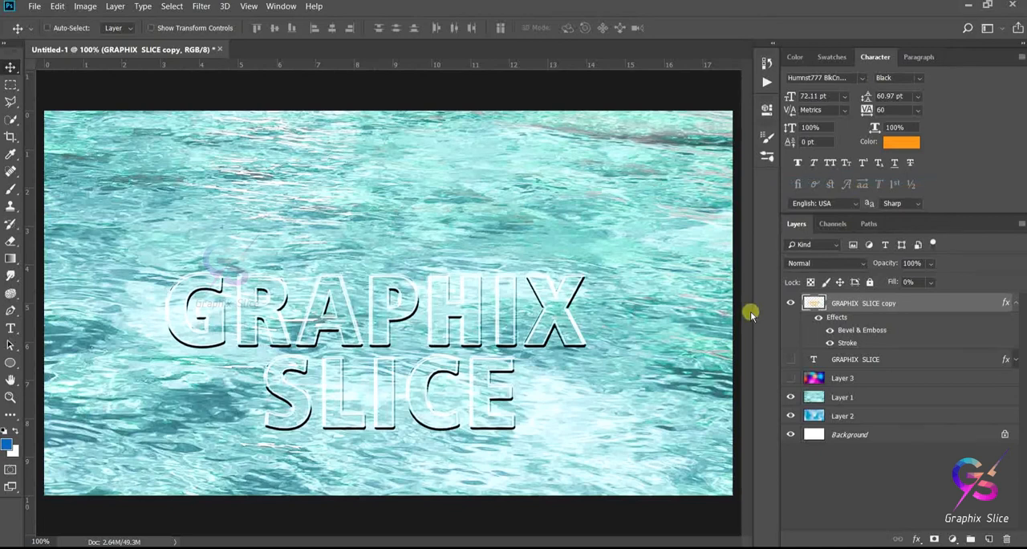
# - Apply a Perspective transform to the rasterized text copy, widening its base to about 155% width and positioning it at X 624.5 px, Y 459 px
pyautogui.hotkey('ctrl', 't')
pyautogui.rightClick(444, 310)
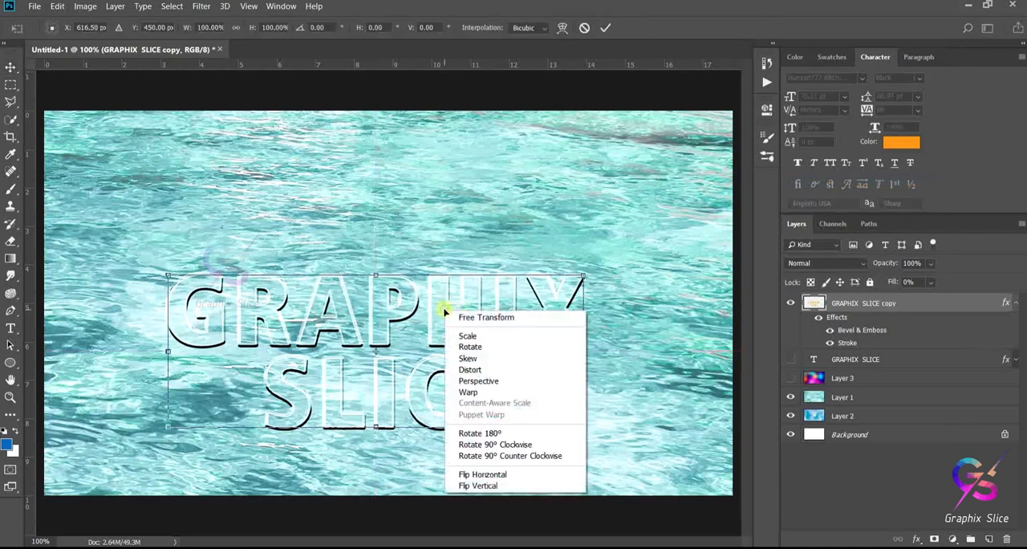
pyautogui.click(499, 381)
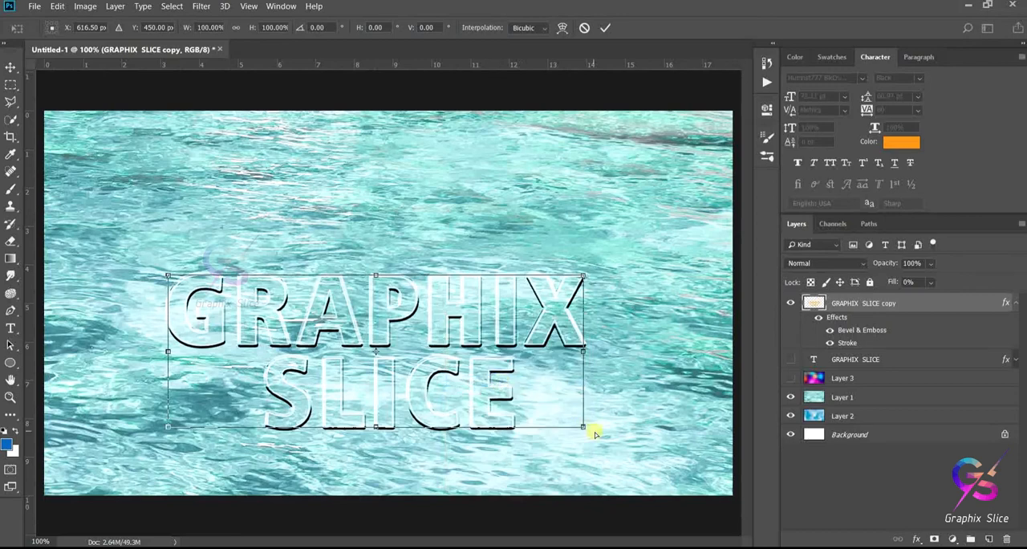
pyautogui.moveTo(444, 318); pyautogui.dragTo(456, 301)
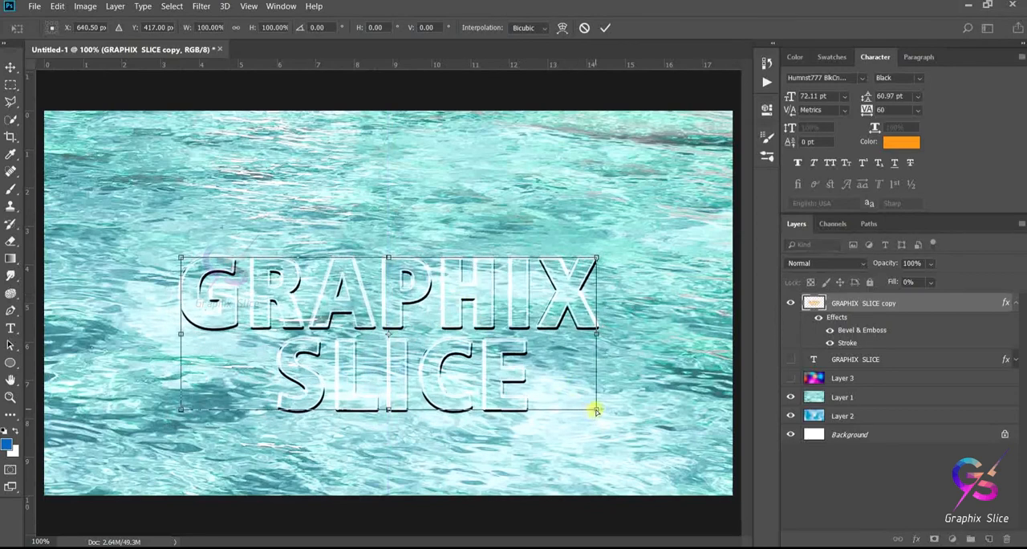
pyautogui.moveTo(608, 416); pyautogui.dragTo(711, 458)
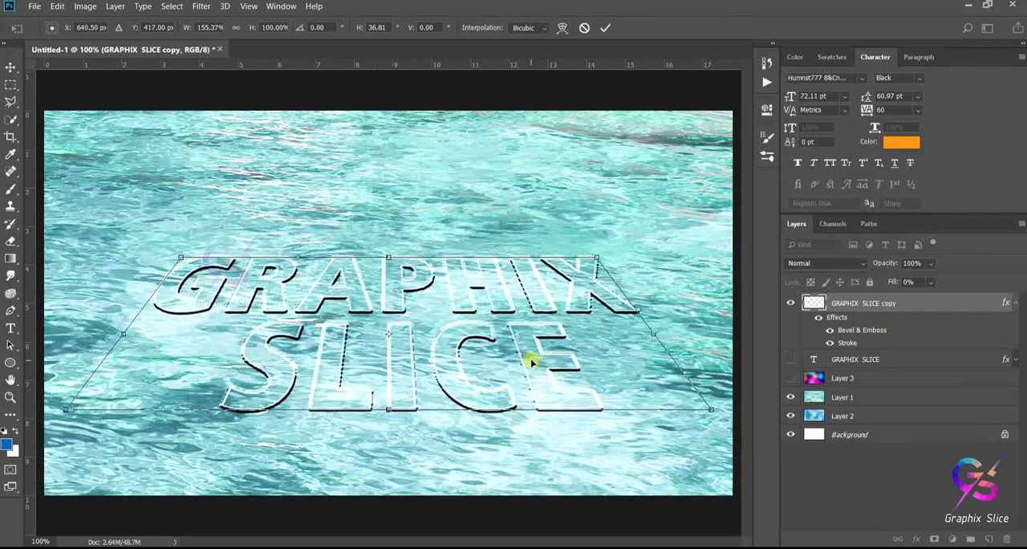
pyautogui.moveTo(527, 360); pyautogui.dragTo(517, 385)
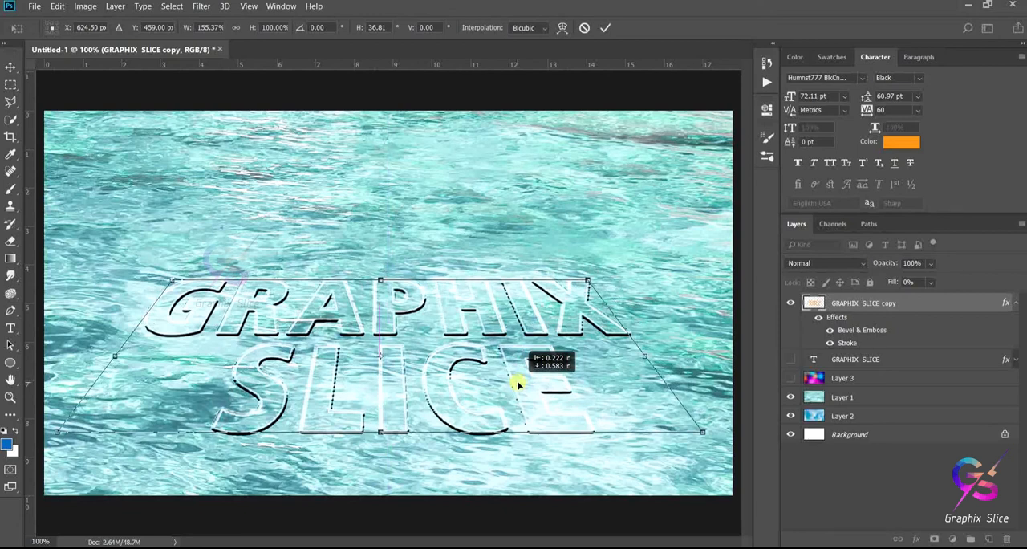
pyautogui.moveTo(517, 385); pyautogui.dragTo(517, 385)
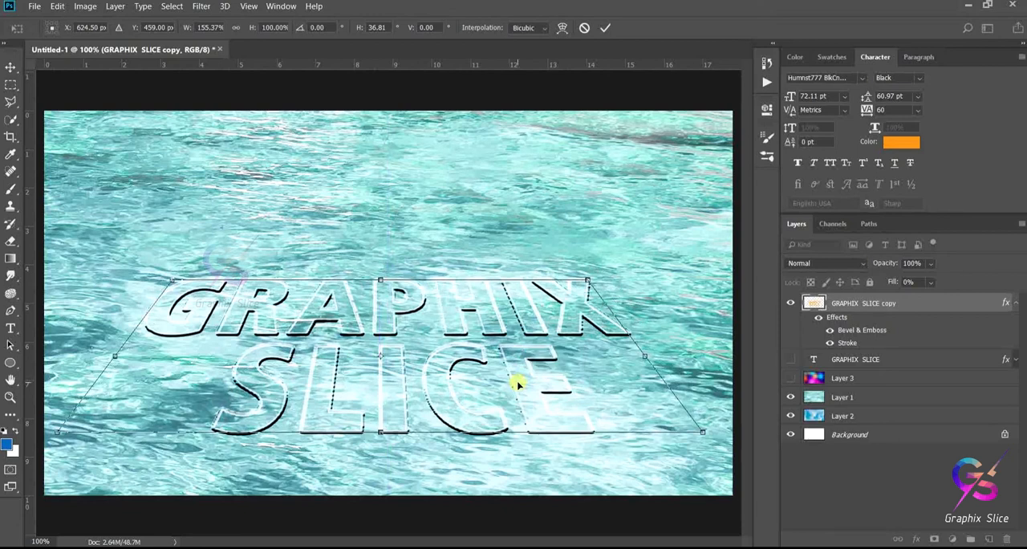
pyautogui.press('Return')
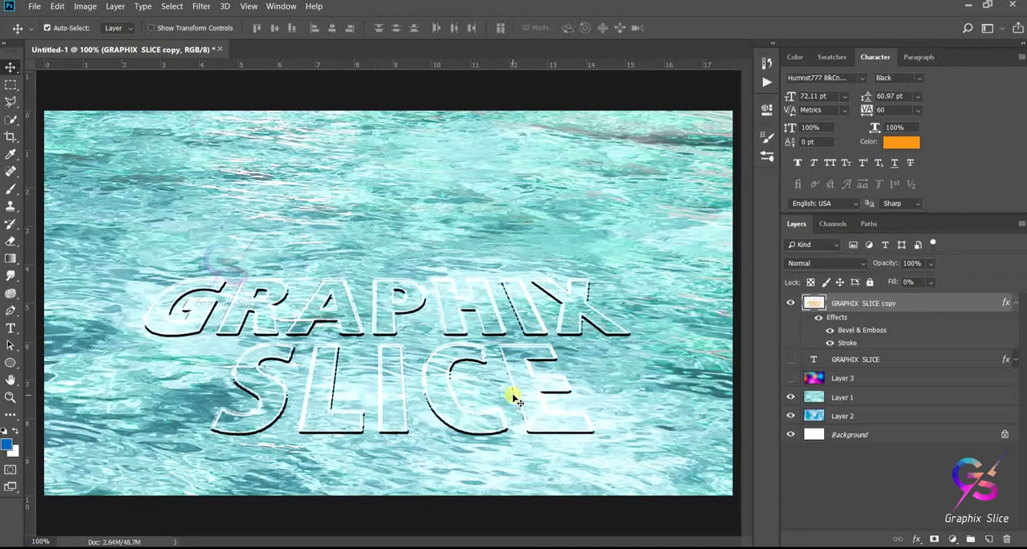
# - Hide the GRAPHIX SLICE copy layer and duplicate the water background on Layer 1
pyautogui.click(789, 302)
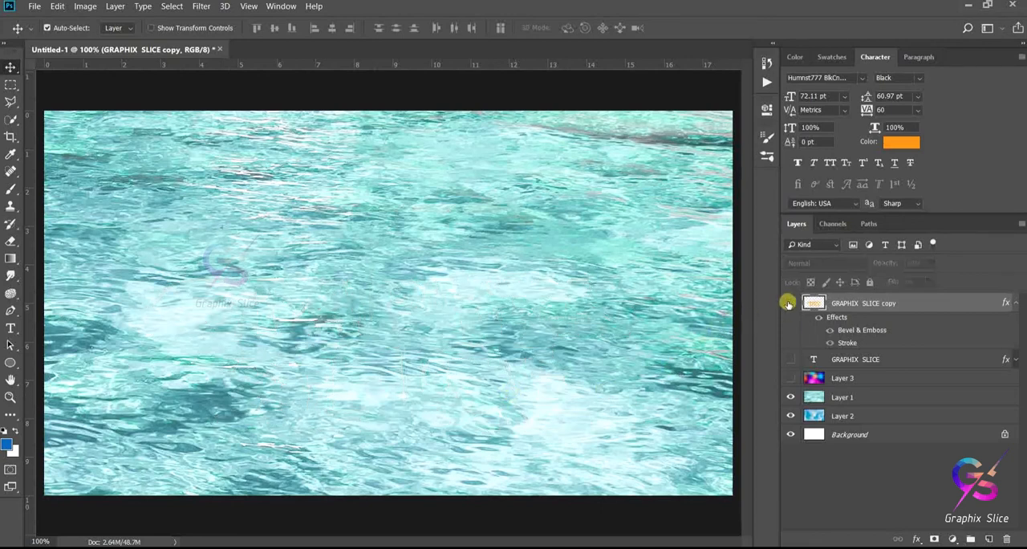
pyautogui.click(863, 397)
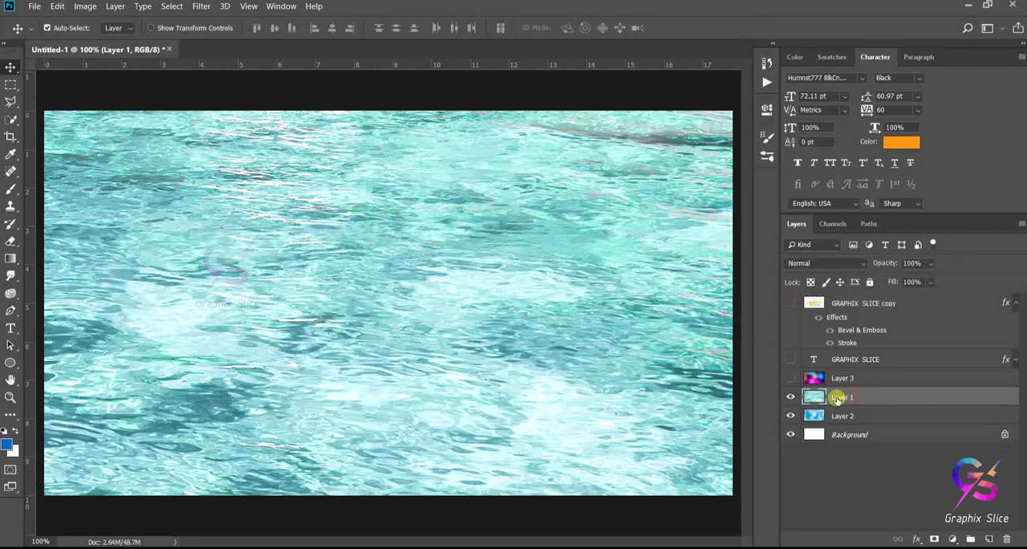
pyautogui.hotkey('ctrl', 'j')
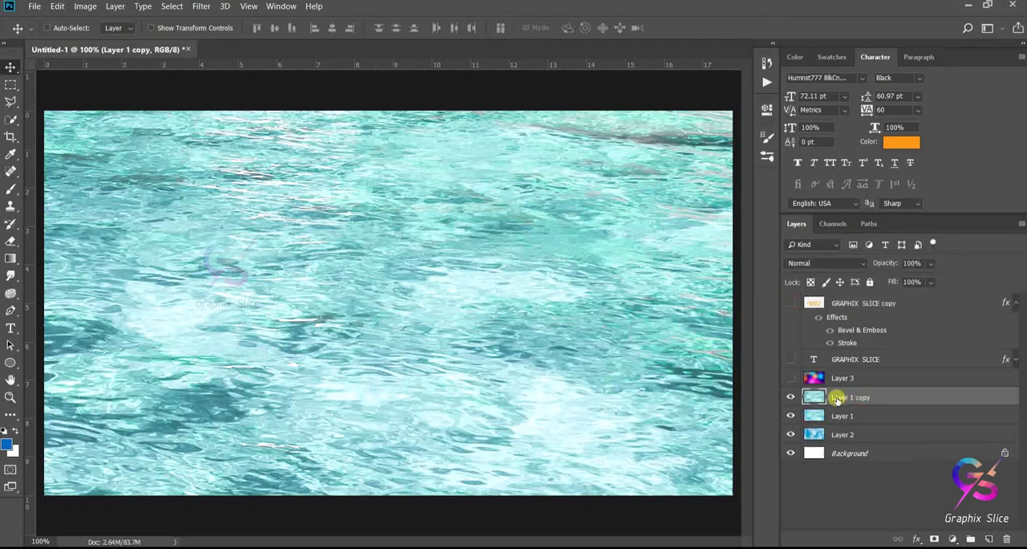
# - Darken Layer 1 copy with a Curves adjustment on the RGB channel, mapping input 111 to output 90
pyautogui.click(85, 6)
pyautogui.moveTo(167, 38)
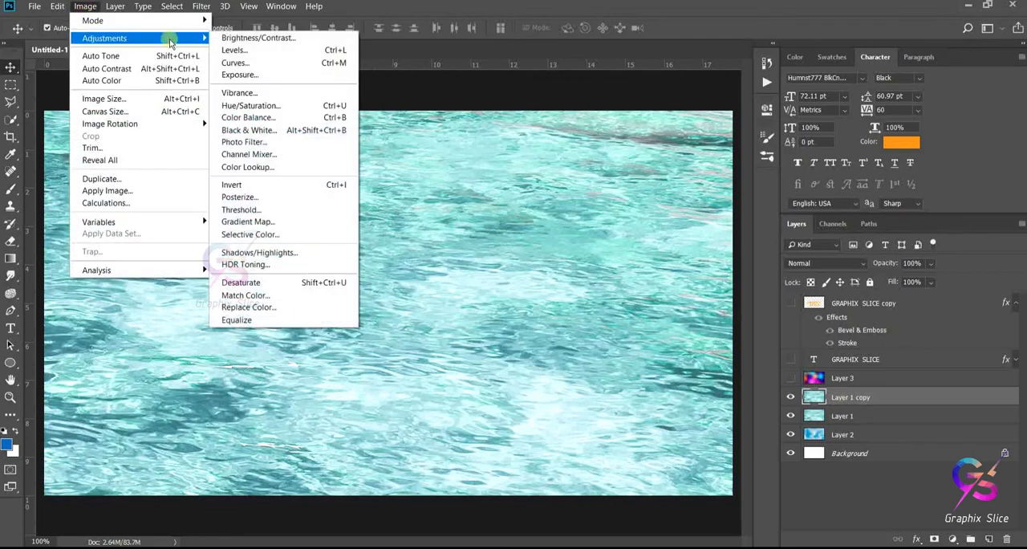
pyautogui.click(262, 64)
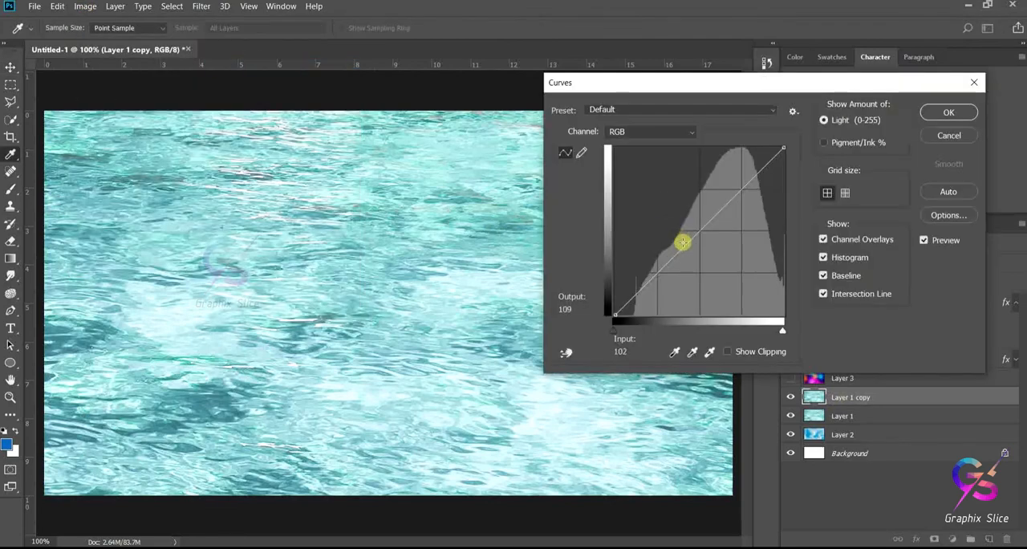
pyautogui.moveTo(682, 242); pyautogui.dragTo(688, 256)
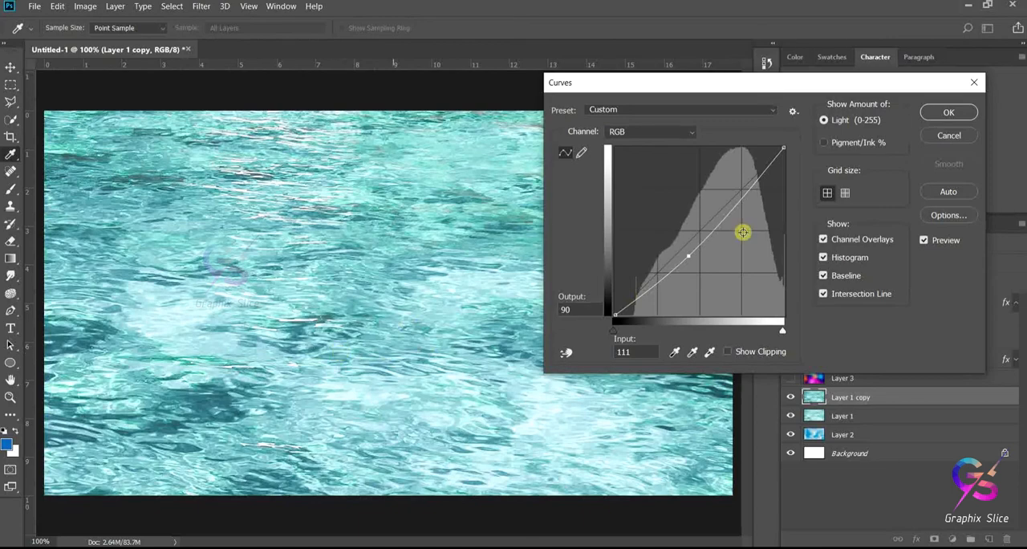
pyautogui.click(941, 110)
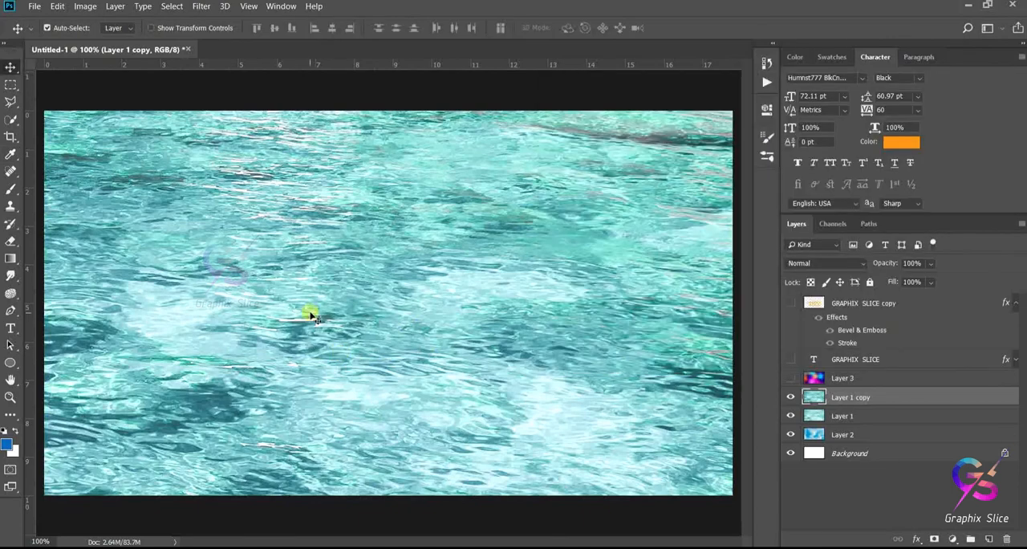
# - Save the document in Photoshop format as DISPLCEMENT in the works folder with Maximize Compatibility enabled
pyautogui.click(35, 6)
pyautogui.click(71, 146)
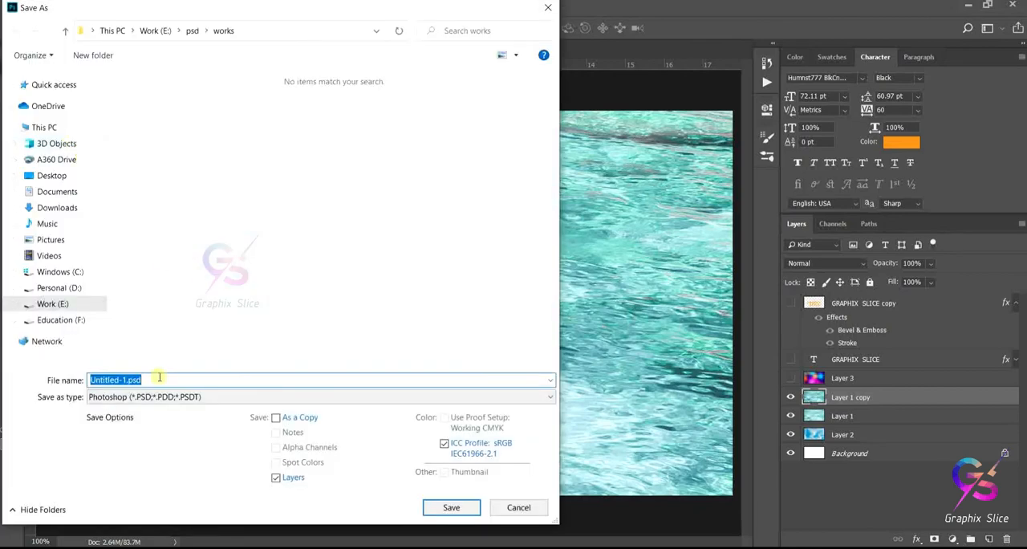
pyautogui.write('DISPLCEM')
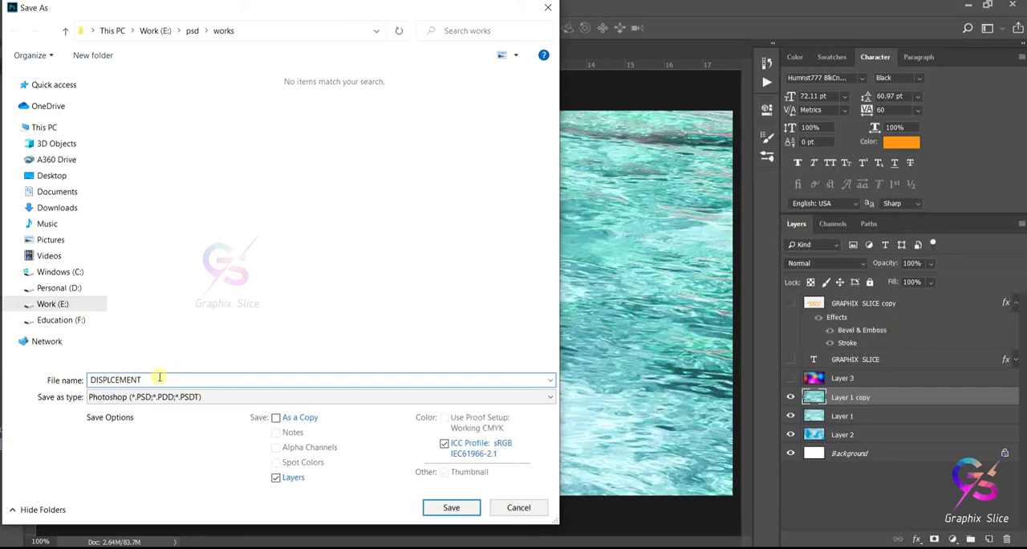
pyautogui.write('ENT')
pyautogui.click(463, 507)
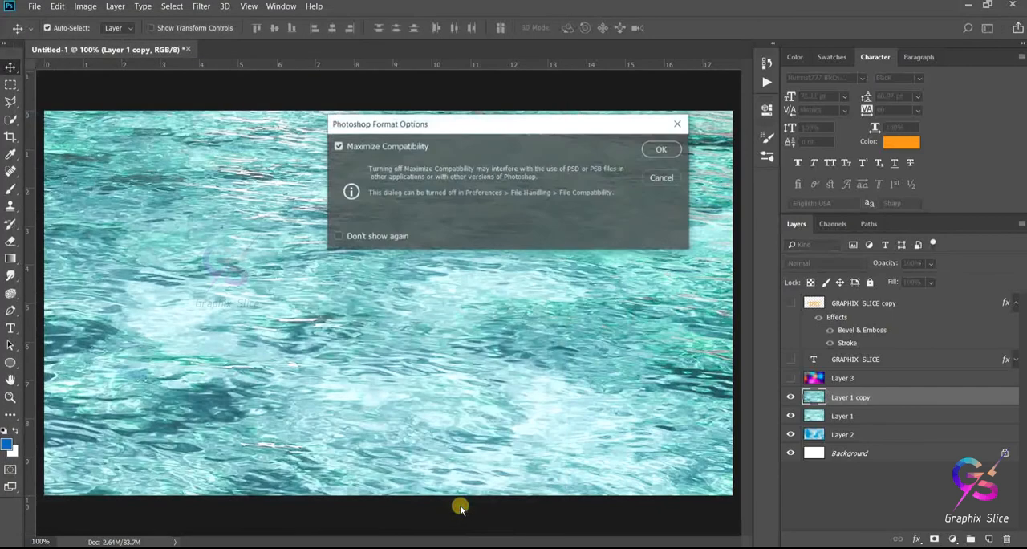
pyautogui.click(662, 150)
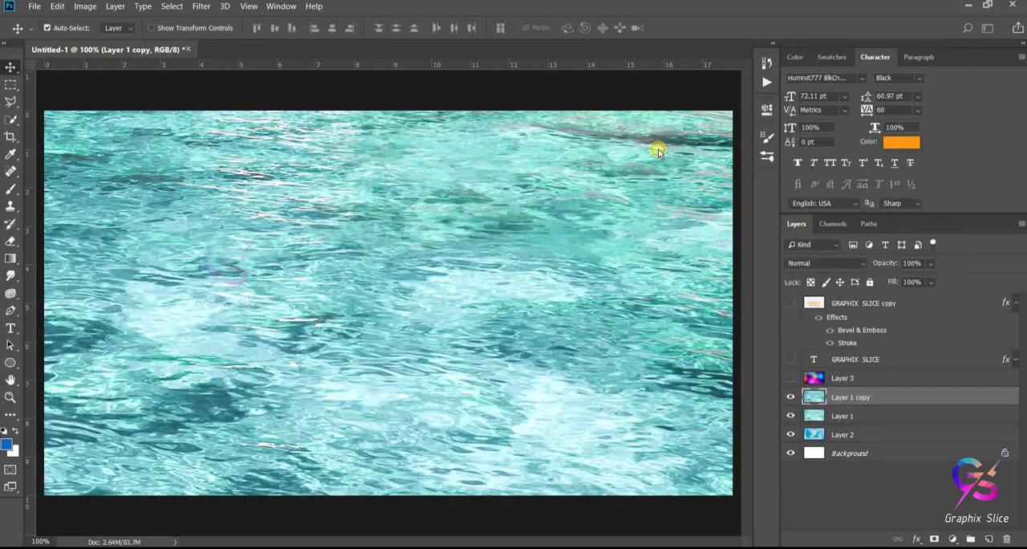
# - Hide Layer 1 copy and place it beneath Layer 1, with the GRAPHIX SLICE copy layer shown again and selected
pyautogui.click(790, 397)
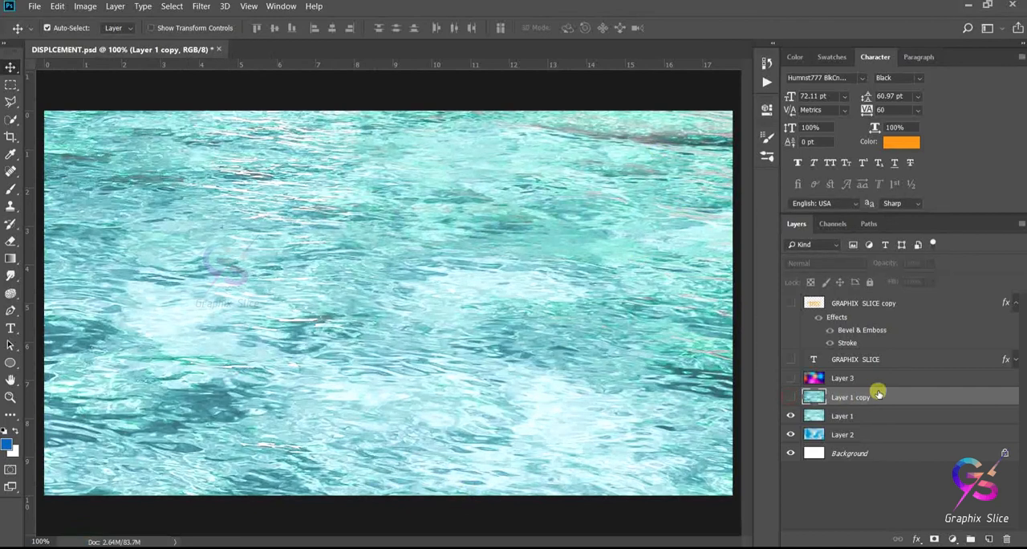
pyautogui.moveTo(880, 391); pyautogui.dragTo(876, 414)
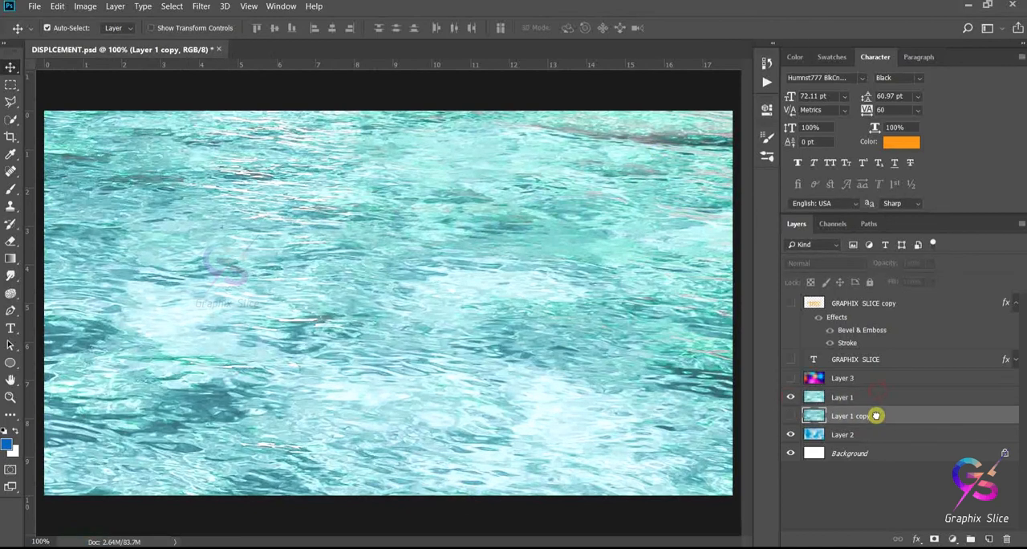
pyautogui.click(838, 397)
pyautogui.click(789, 303)
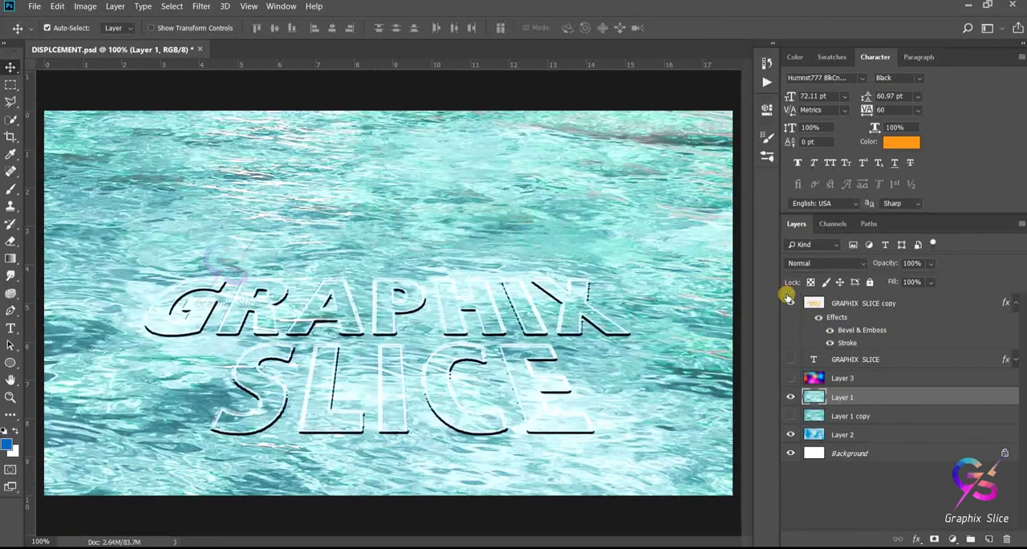
pyautogui.click(855, 298)
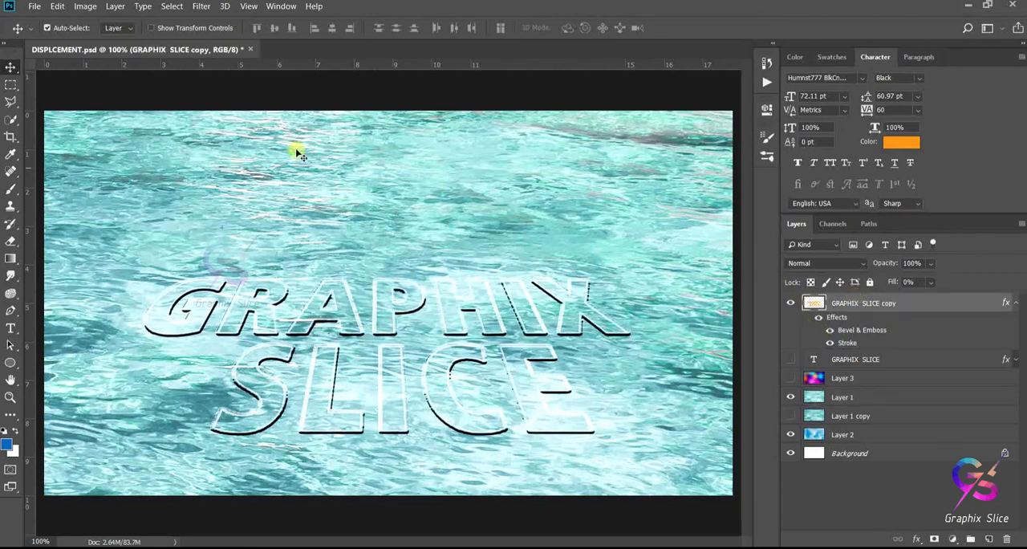
# - Try the Displace filter on the text copy at 10 horizontal and vertical scale using DISPLCEMENT.psd, and undo it
pyautogui.click(197, 7)
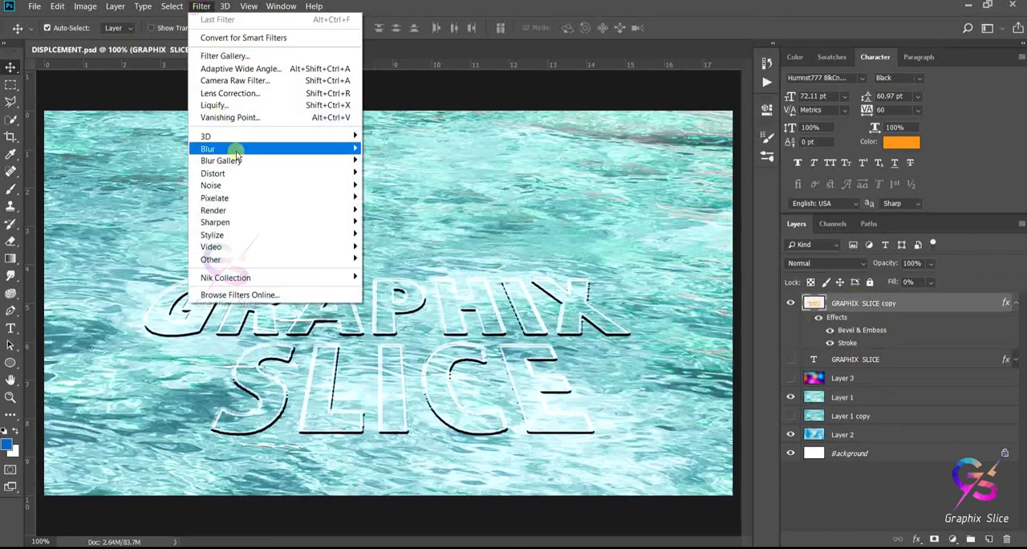
pyautogui.moveTo(236, 157)
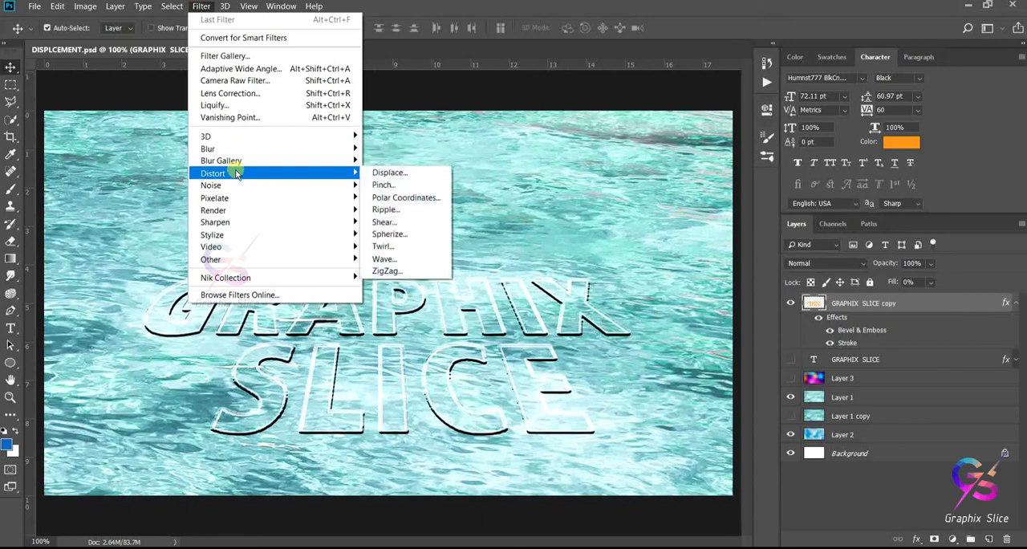
pyautogui.click(398, 175)
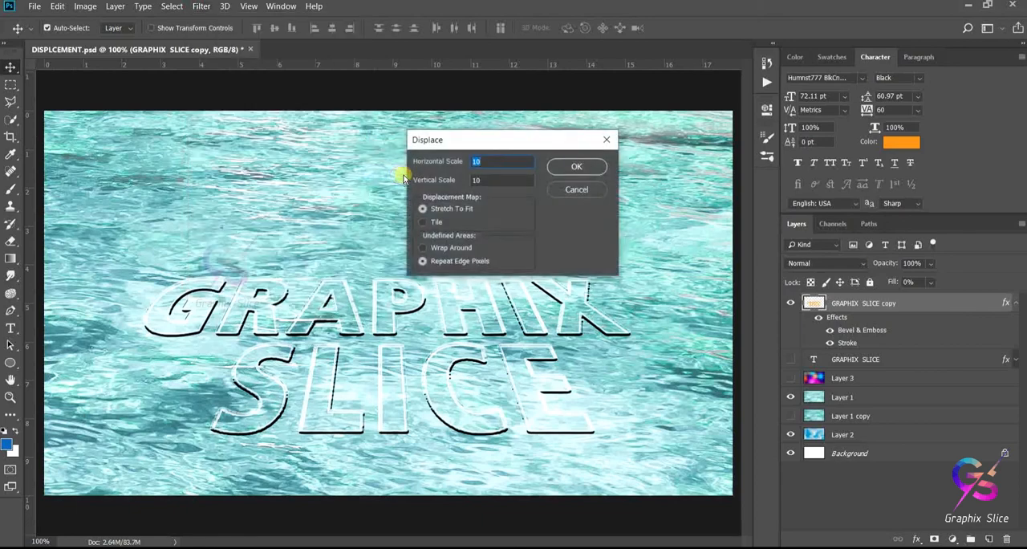
pyautogui.click(586, 168)
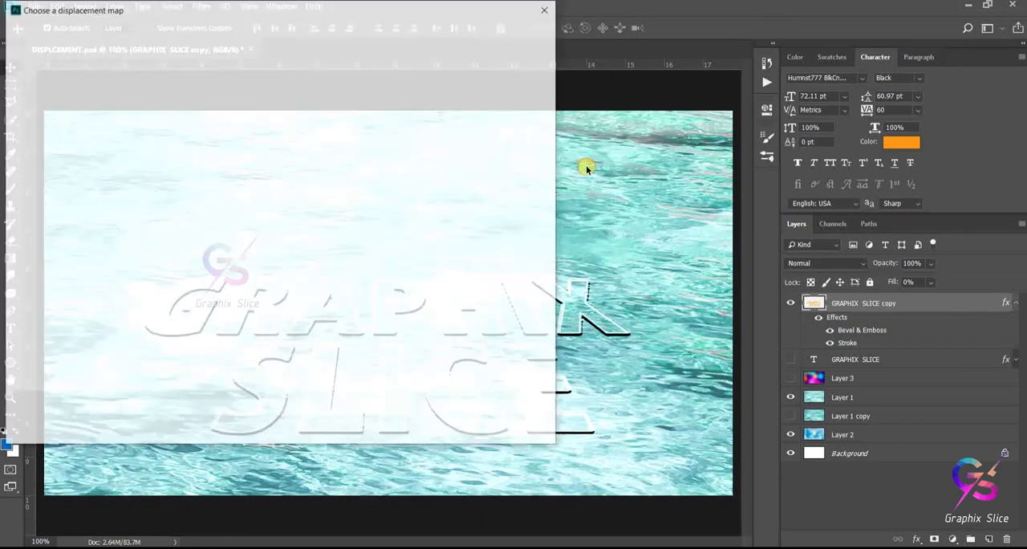
pyautogui.click(168, 115)
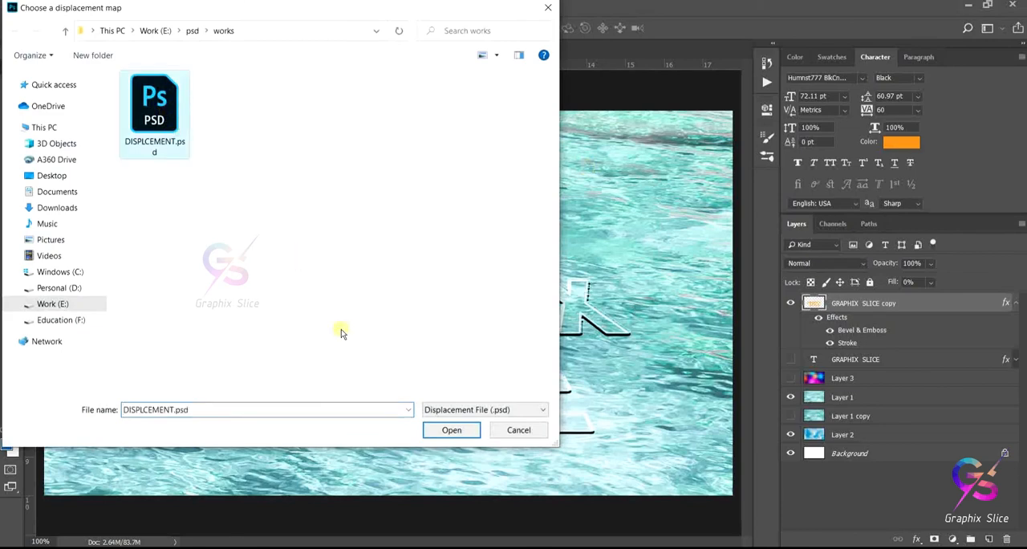
pyautogui.click(440, 432)
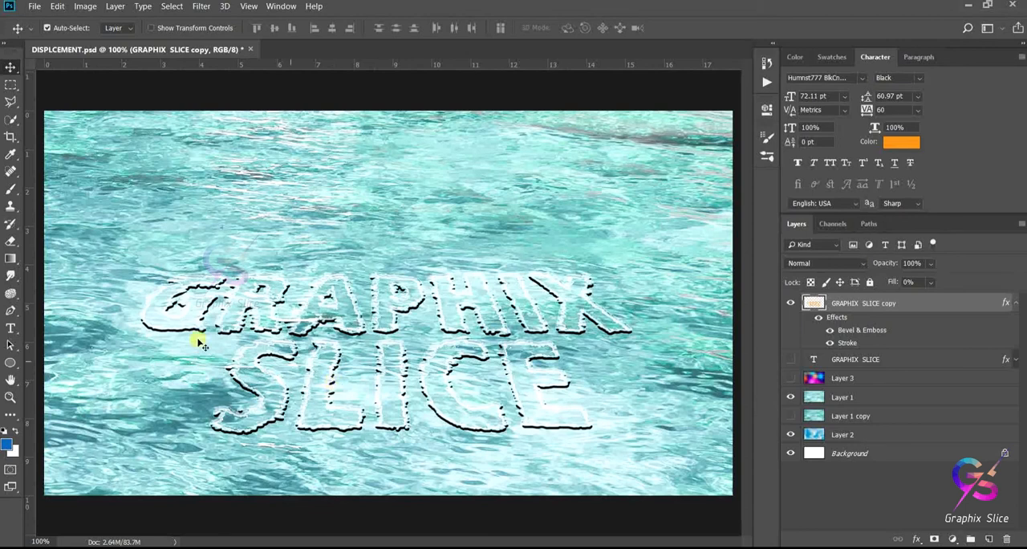
pyautogui.click(359, 403)
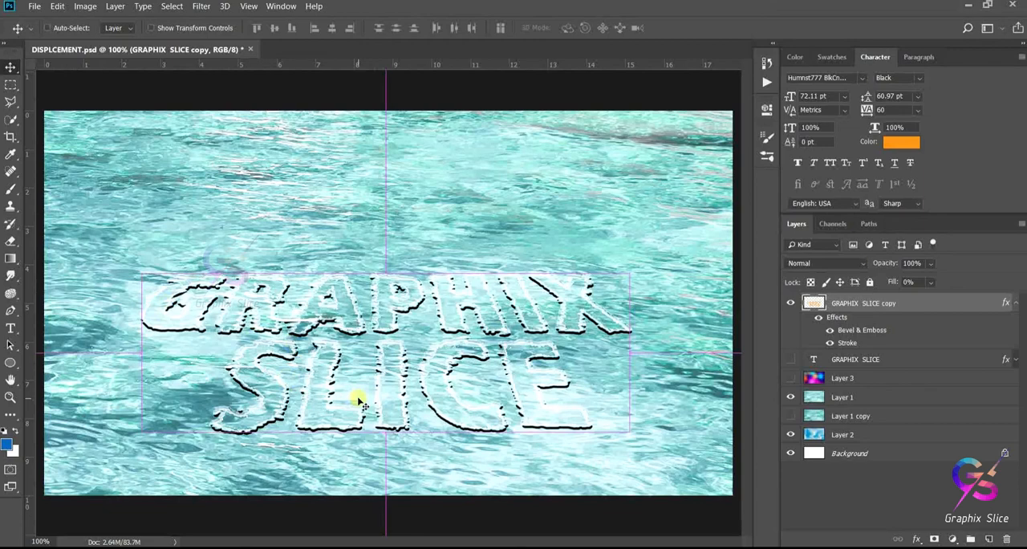
pyautogui.hotkey('ctrl', 'z')
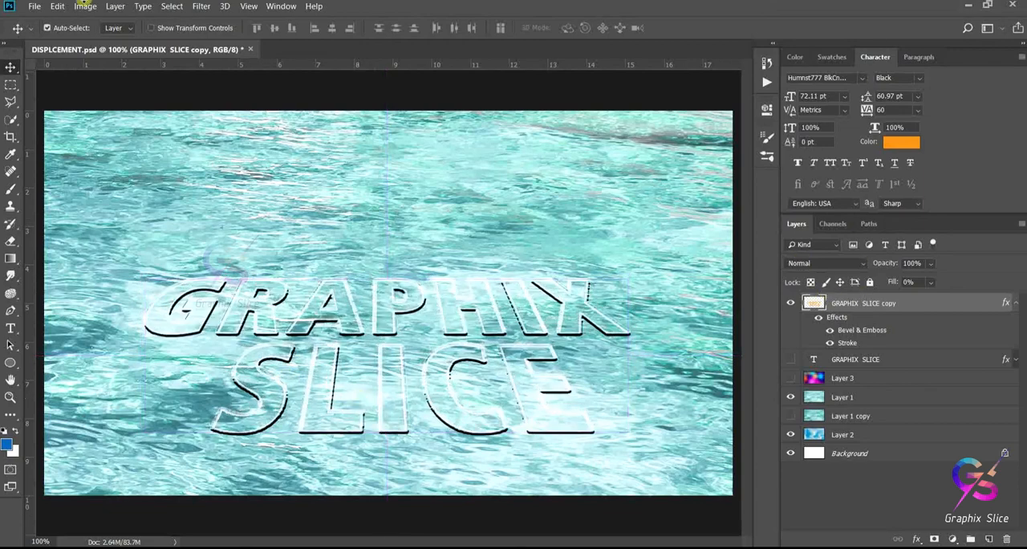
# - Apply the Displace filter to the text copy with horizontal and vertical scales of 6, using DISPLCEMENT.psd as the displacement map
pyautogui.click(204, 8)
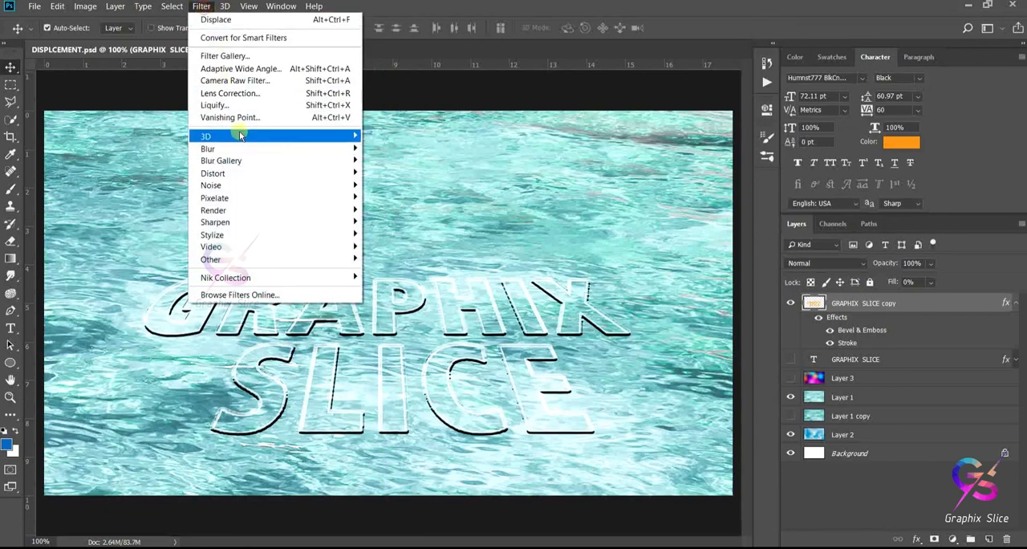
pyautogui.moveTo(237, 151)
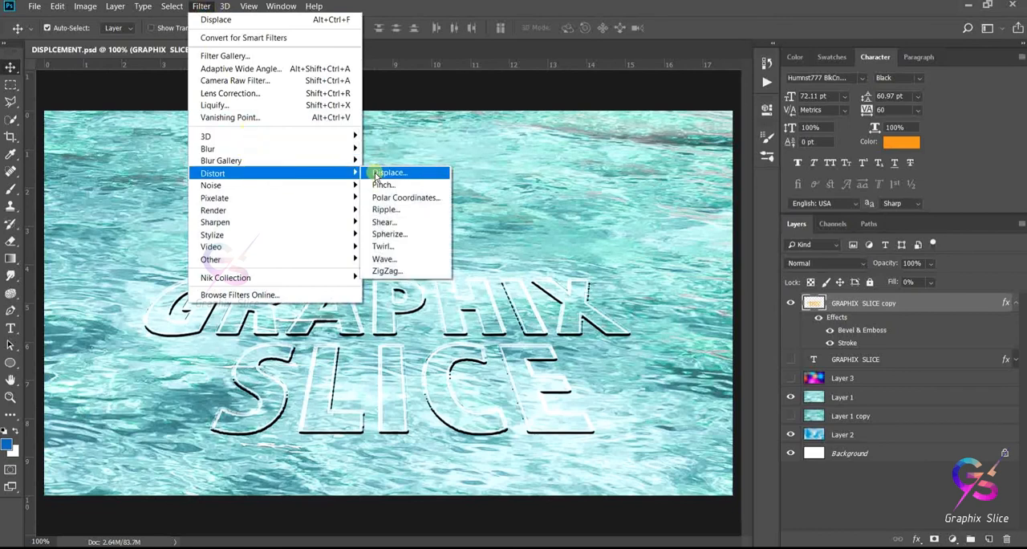
pyautogui.click(375, 172)
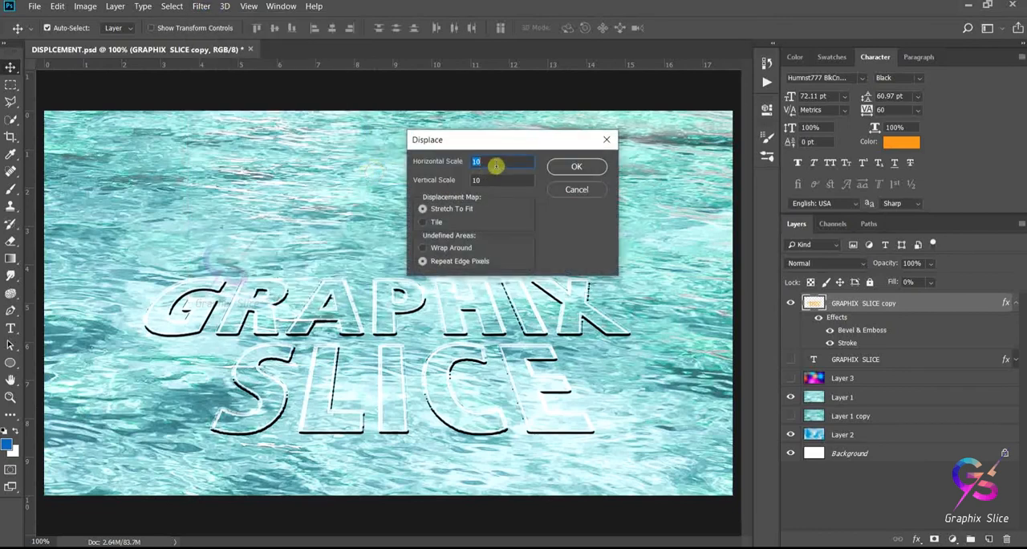
pyautogui.write('6')
pyautogui.press('Tab')
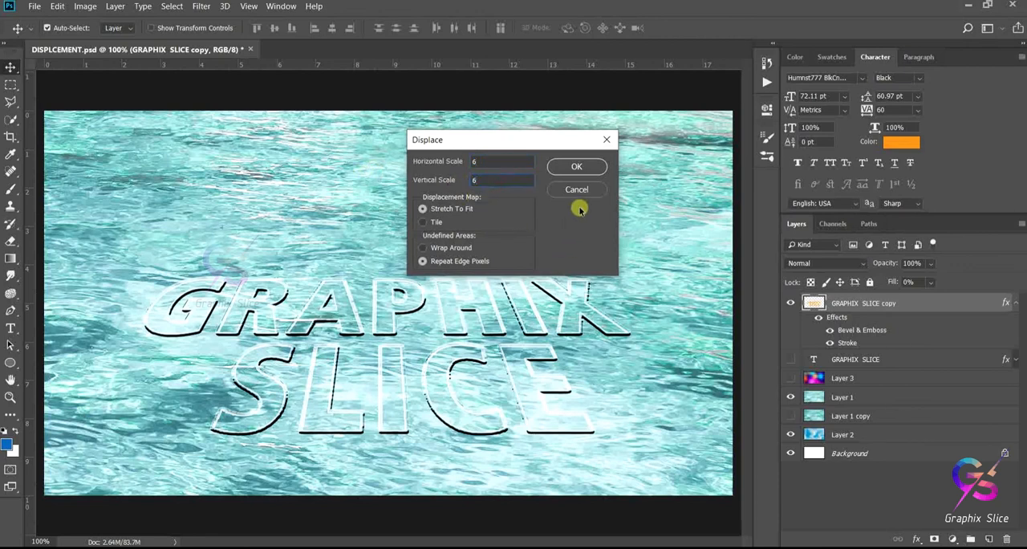
pyautogui.click(578, 168)
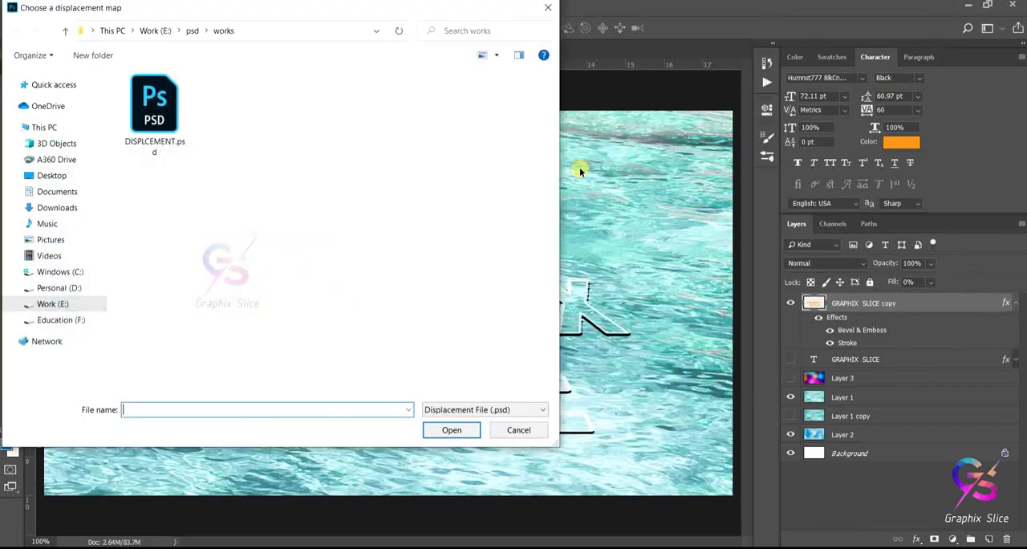
pyautogui.click(154, 108)
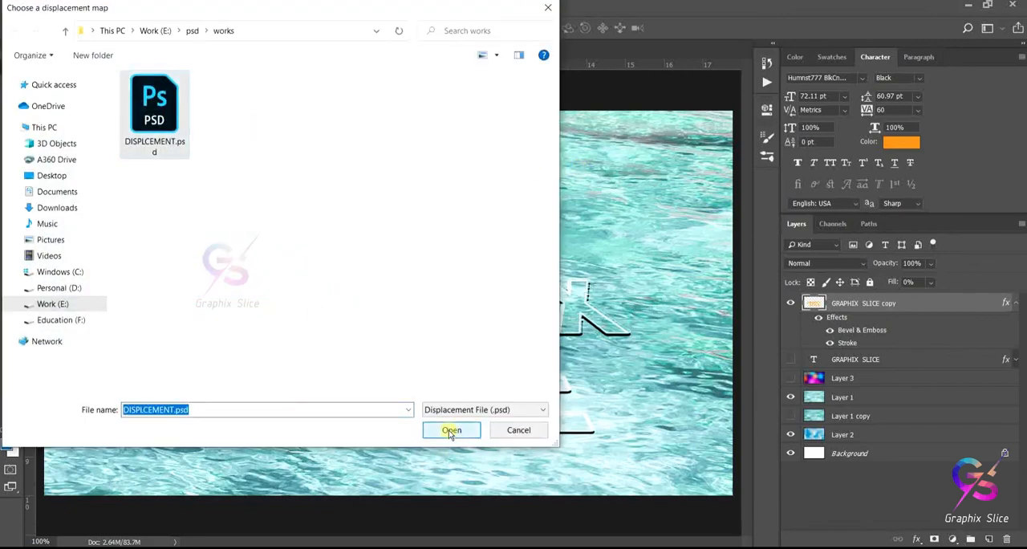
pyautogui.click(453, 431)
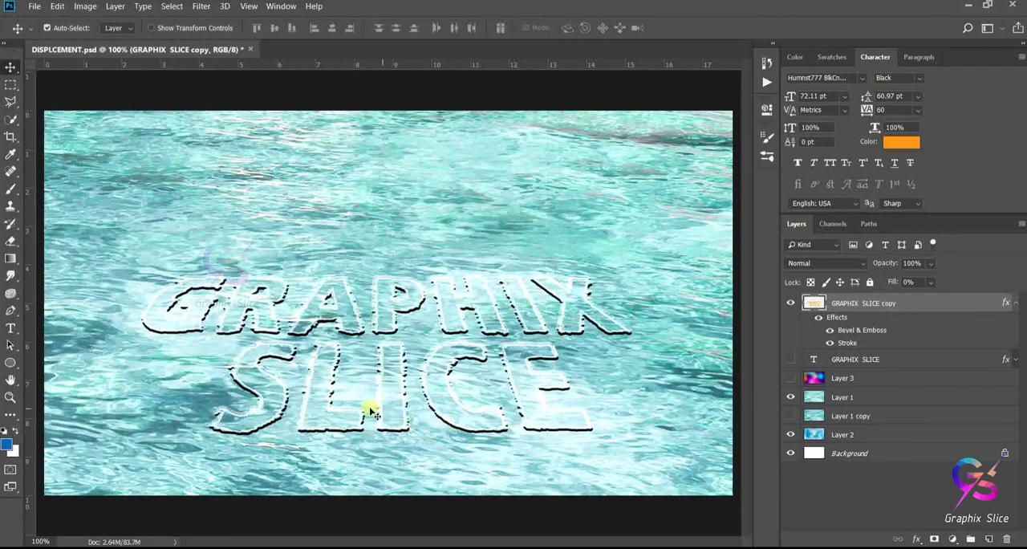